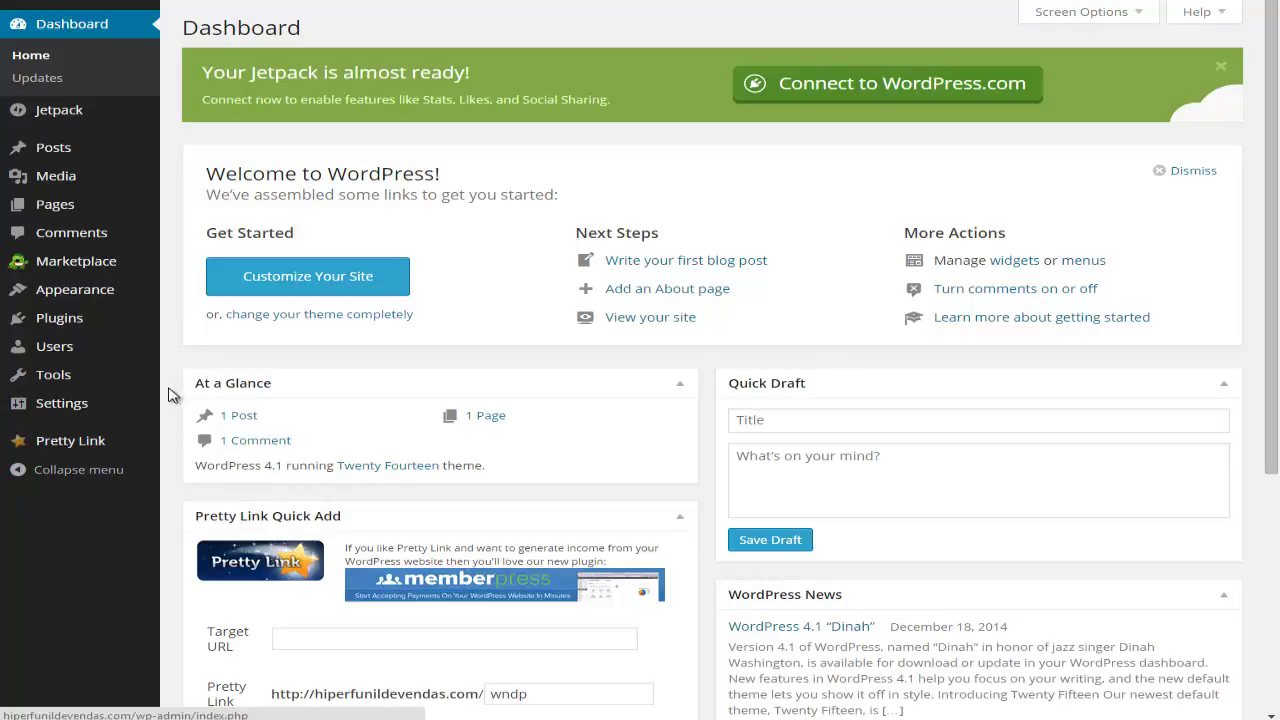
Step: Open the site's Permalink Settings page
mouse_move(29, 405)
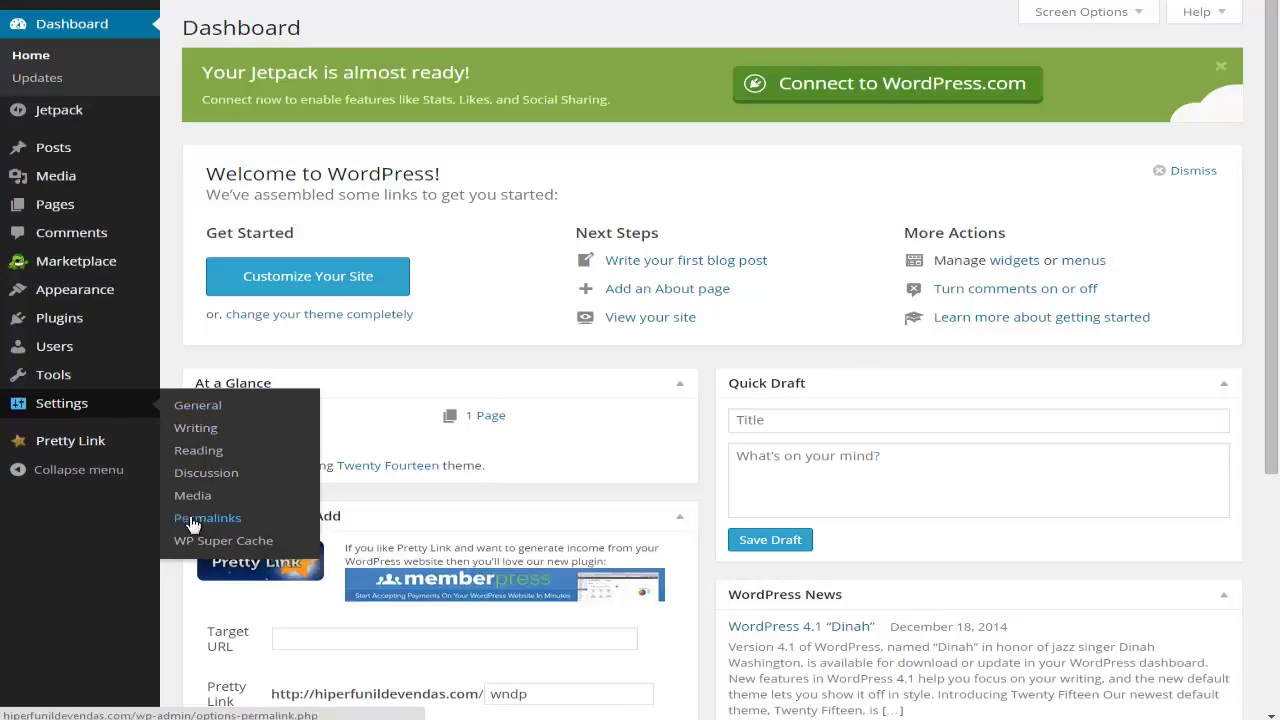
mouse_move(111, 400)
left_click(187, 517)
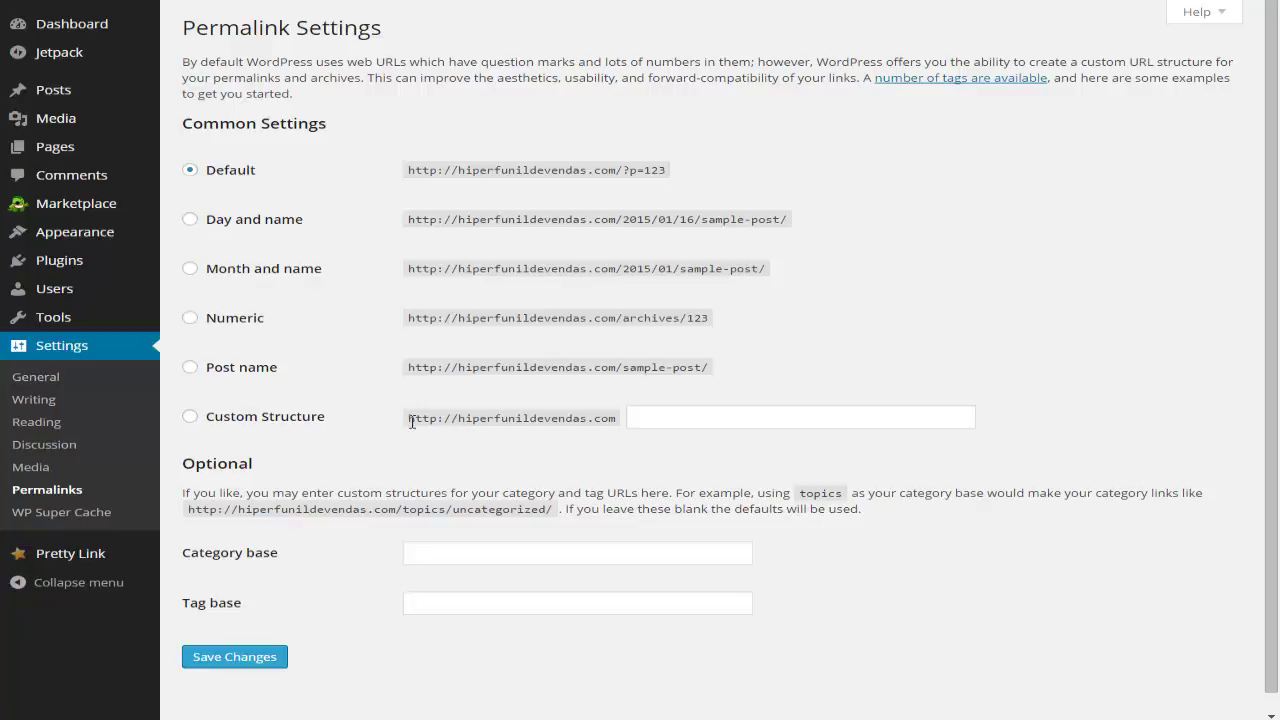
Step: Enter the example text "como criar uma conta no hotmart" as the custom permalink structure after the site address
left_click_drag(410, 418, 626, 418)
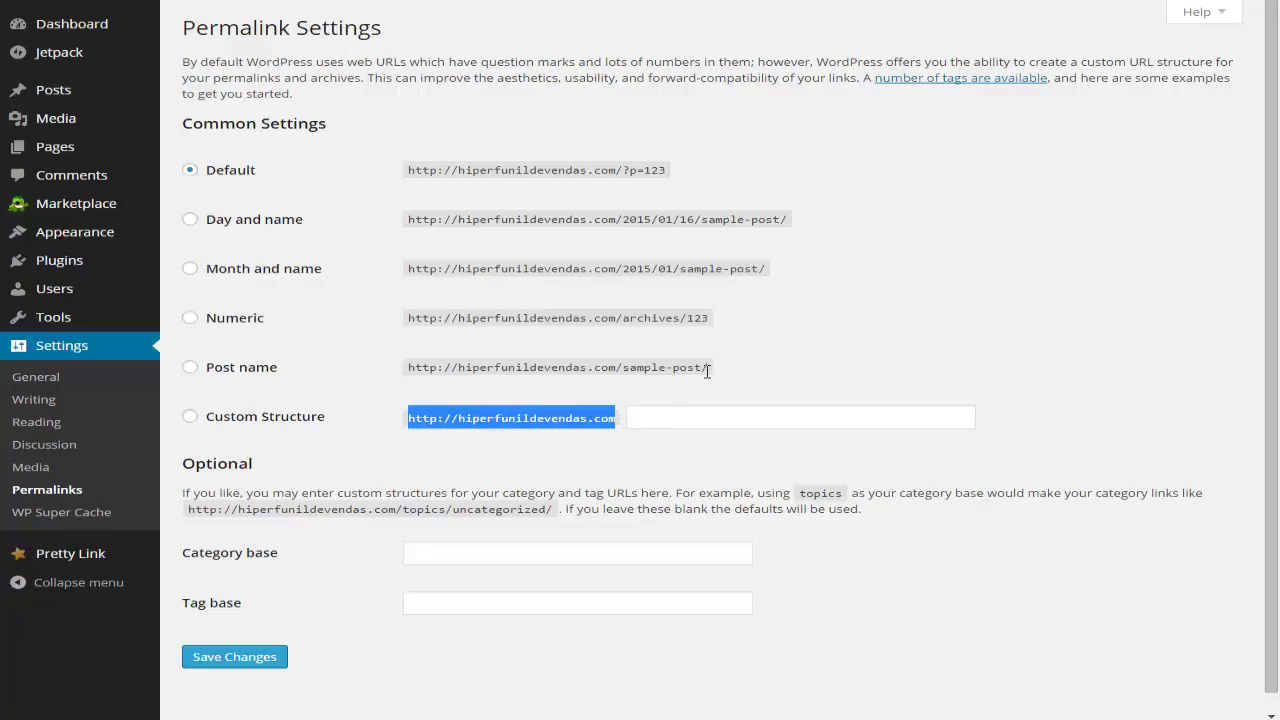
left_click(642, 417)
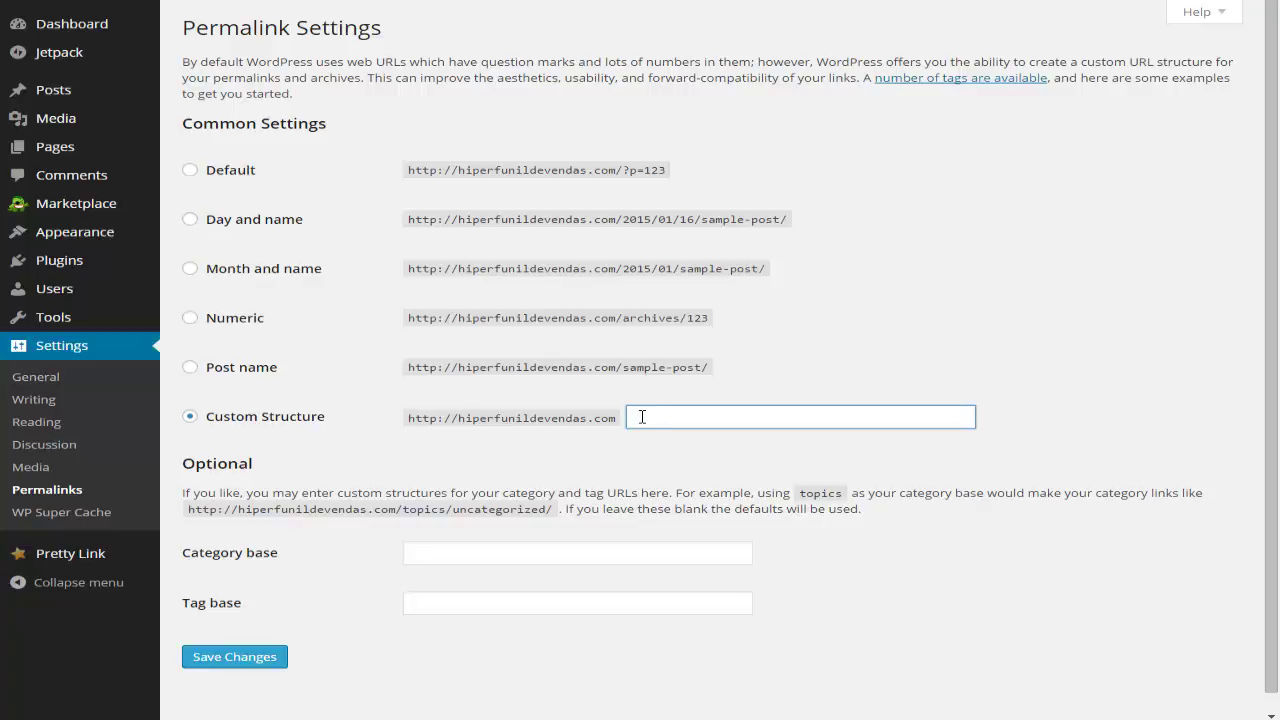
type("como criar uma conta no hotmart")
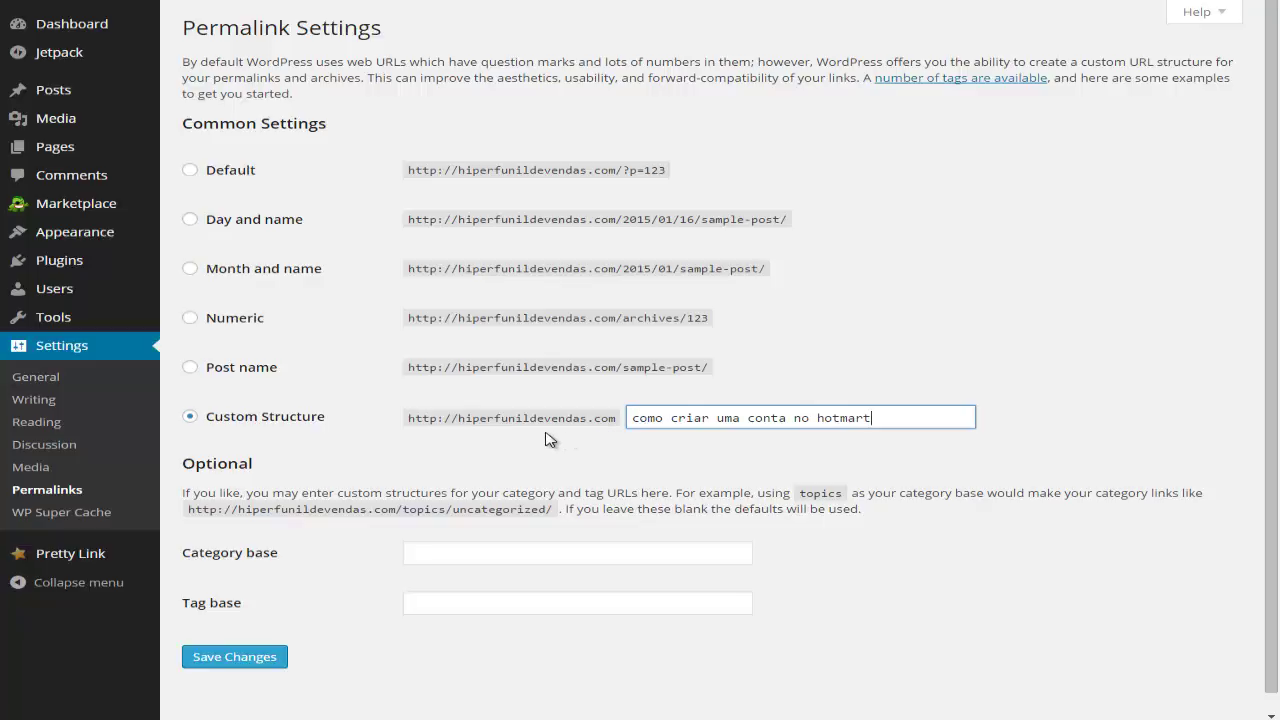
Step: Replace the spaces in the custom structure text with hyphens to read "como-criar-uma-conta-no-hotmart"
left_click(673, 418)
key("BackSpace")
type("-")
key("BackSpace")
type("-")
key("BackSpace")
type("-")
left_click(794, 418)
key("BackSpace")
type("-")
left_click(818, 418)
key("BackSpace")
type("-")
Step: Compare the "?p=123" ending of the Default permalink example with the words in the custom structure text
left_click_drag(624, 170, 669, 170)
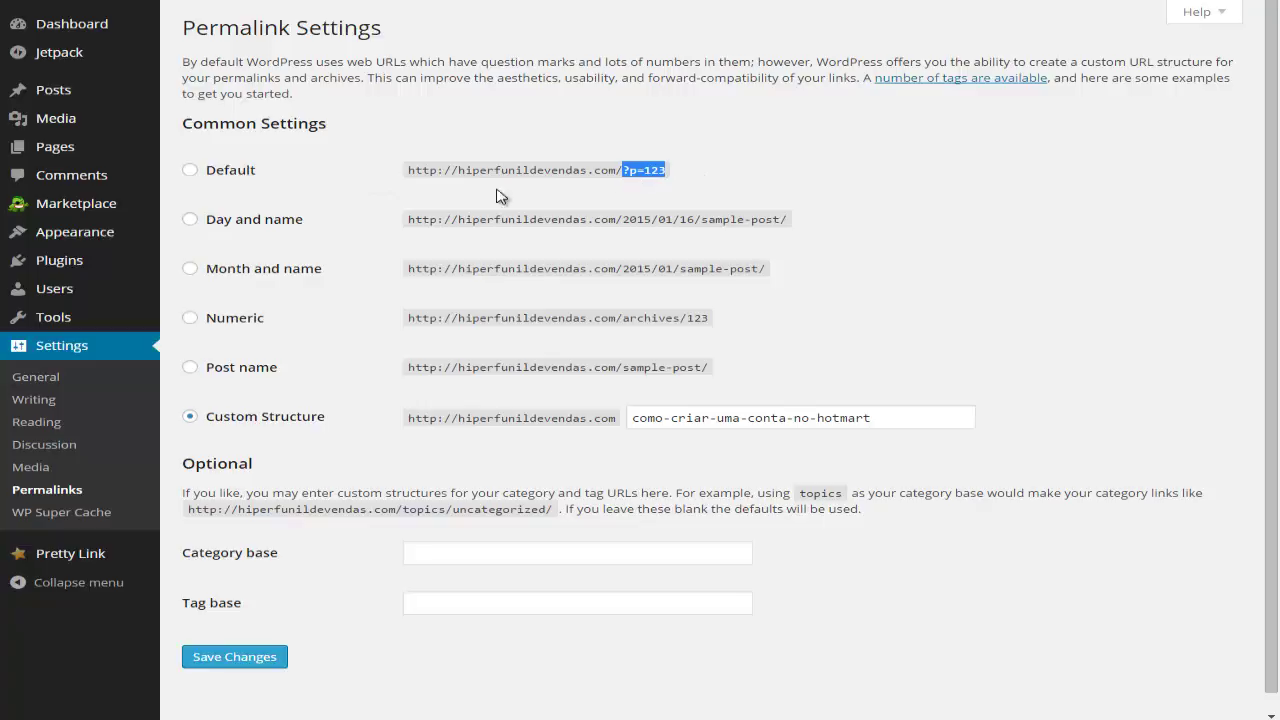
left_click(627, 172)
triple_click(666, 170)
left_click_drag(624, 170, 666, 170)
triple_click(666, 170)
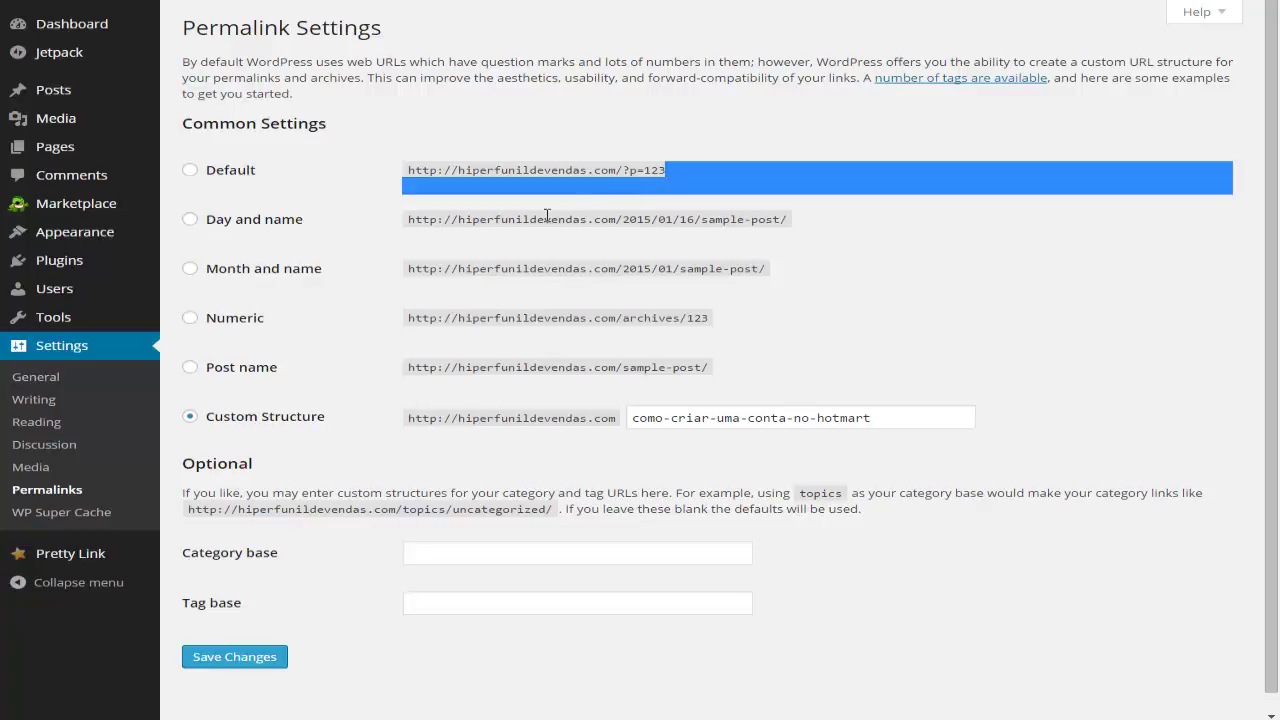
double_click(634, 419)
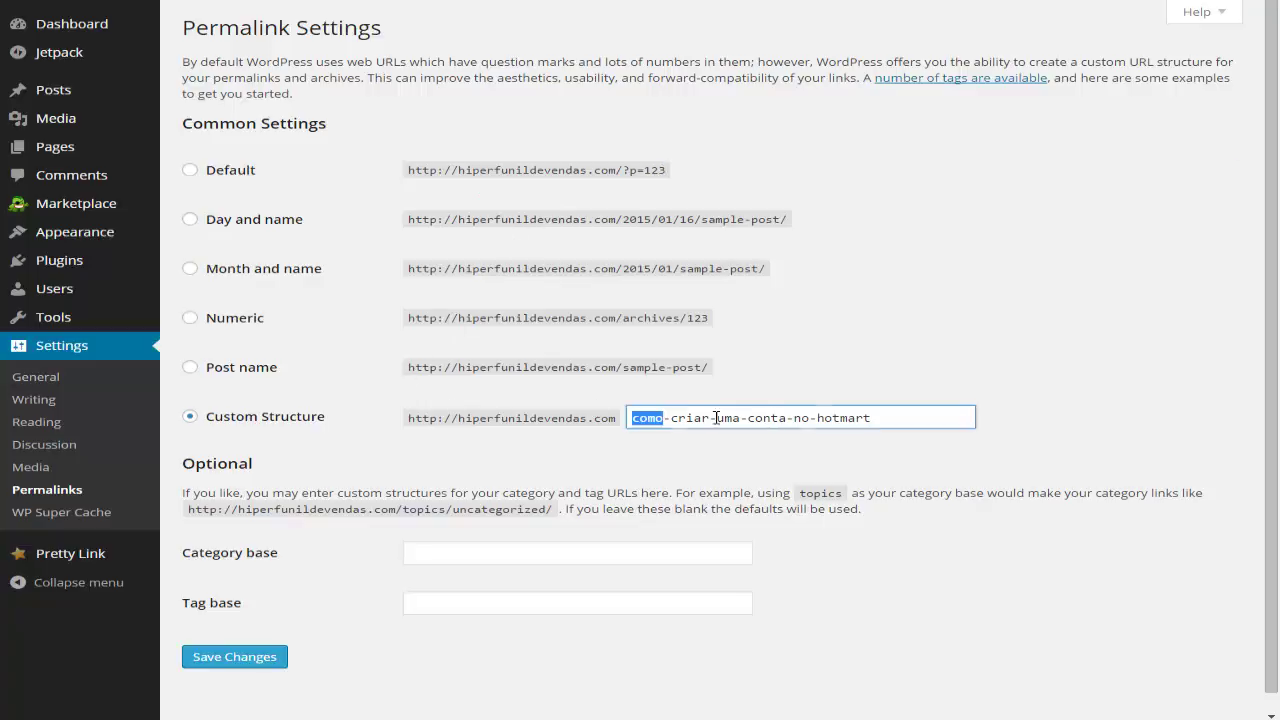
Step: Clear the example text from the custom structure
left_click(896, 420)
key("BackSpace")
key("BackSpace")
key("BackSpace")
key("BackSpace")
key("BackSpace")
key("BackSpace")
key("BackSpace")
key("BackSpace")
key("BackSpace")
key("BackSpace")
key("BackSpace")
key("BackSpace")
key("BackSpace")
key("BackSpace")
key("BackSpace")
key("BackSpace")
key("BackSpace")
key("BackSpace")
key("BackSpace")
key("BackSpace")
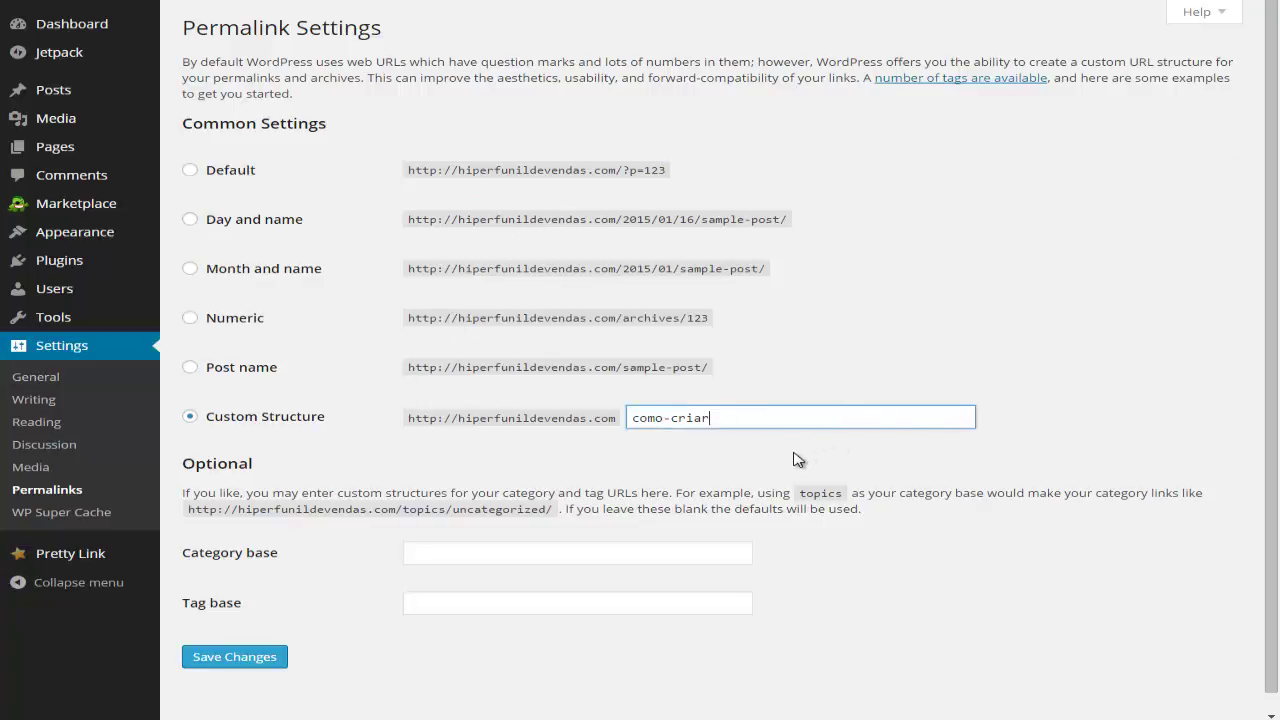
key("BackSpace")
key("BackSpace")
key("BackSpace")
key("BackSpace")
key("BackSpace")
key("BackSpace")
key("BackSpace")
key("BackSpace")
key("BackSpace")
key("BackSpace")
Step: Choose Custom Structure for the permalinks and paste "/%postname%/" as its value
left_click(190, 420)
right_click(643, 415)
left_click(695, 508)
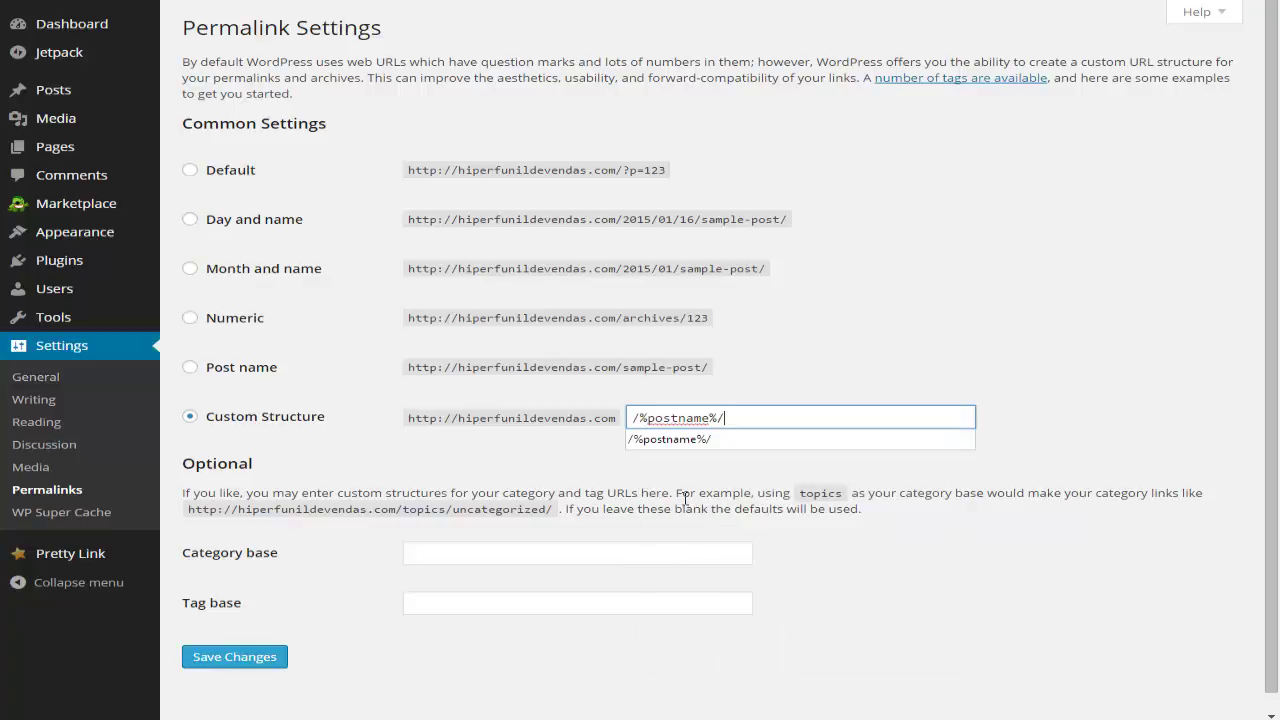
left_click(578, 445)
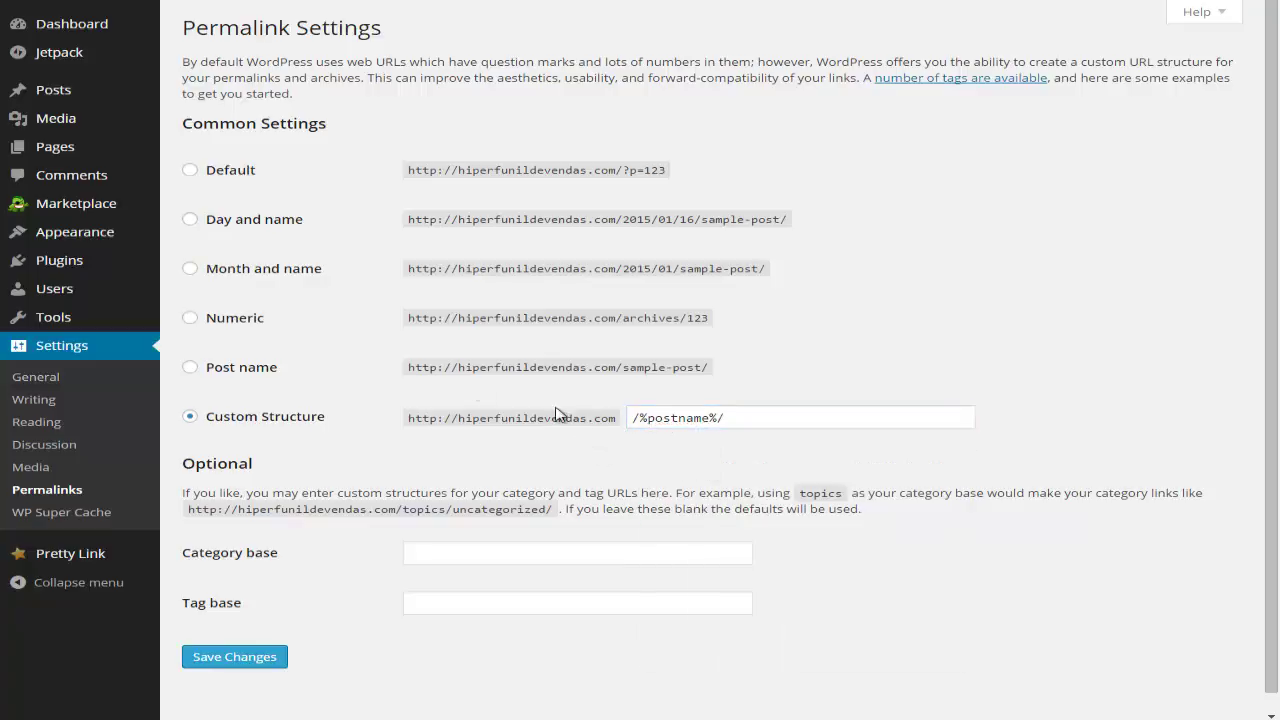
Step: Open a new post in a separate browser tab and title it "como criar uma conta no Hotmart"
mouse_move(128, 101)
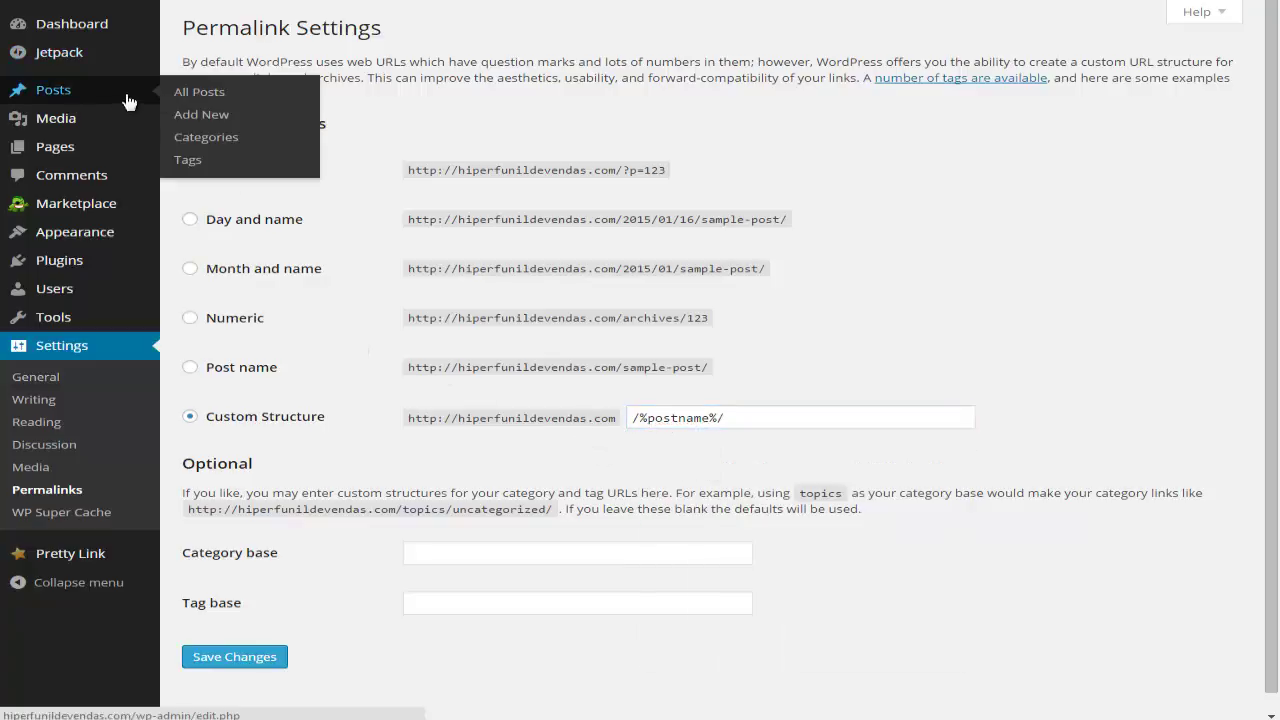
right_click(198, 115)
left_click(330, 126)
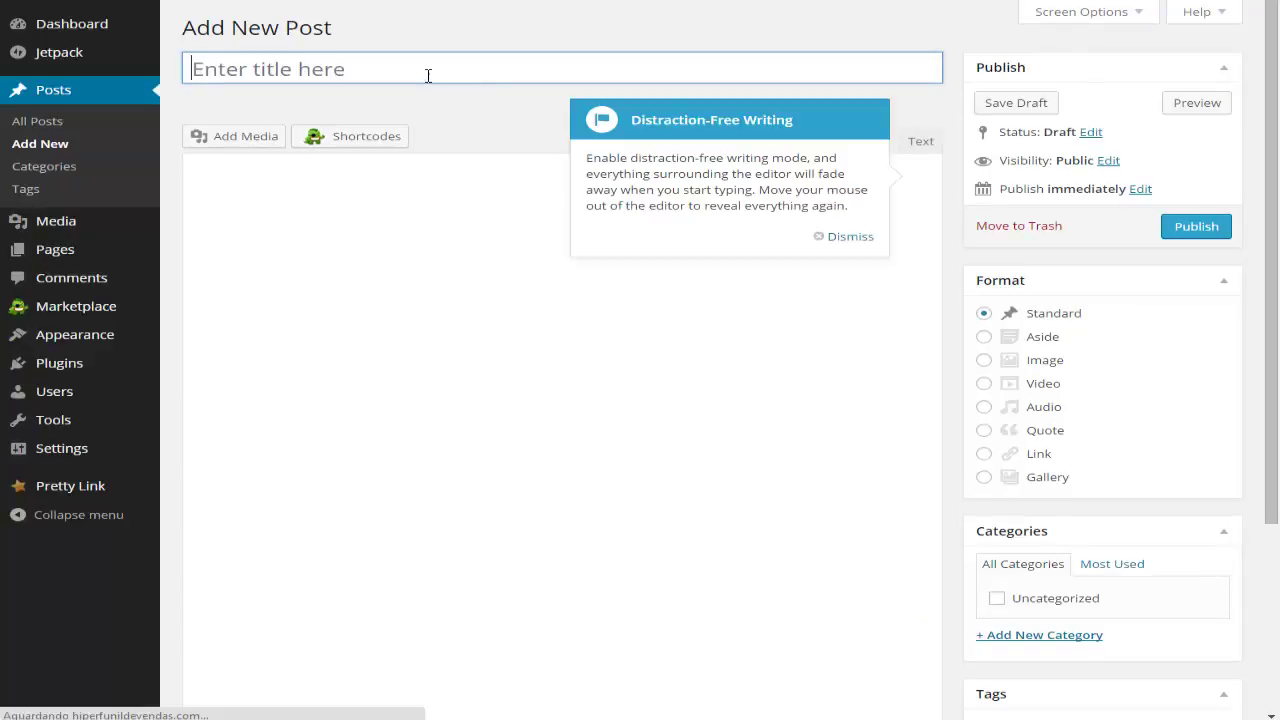
type("como criar ")
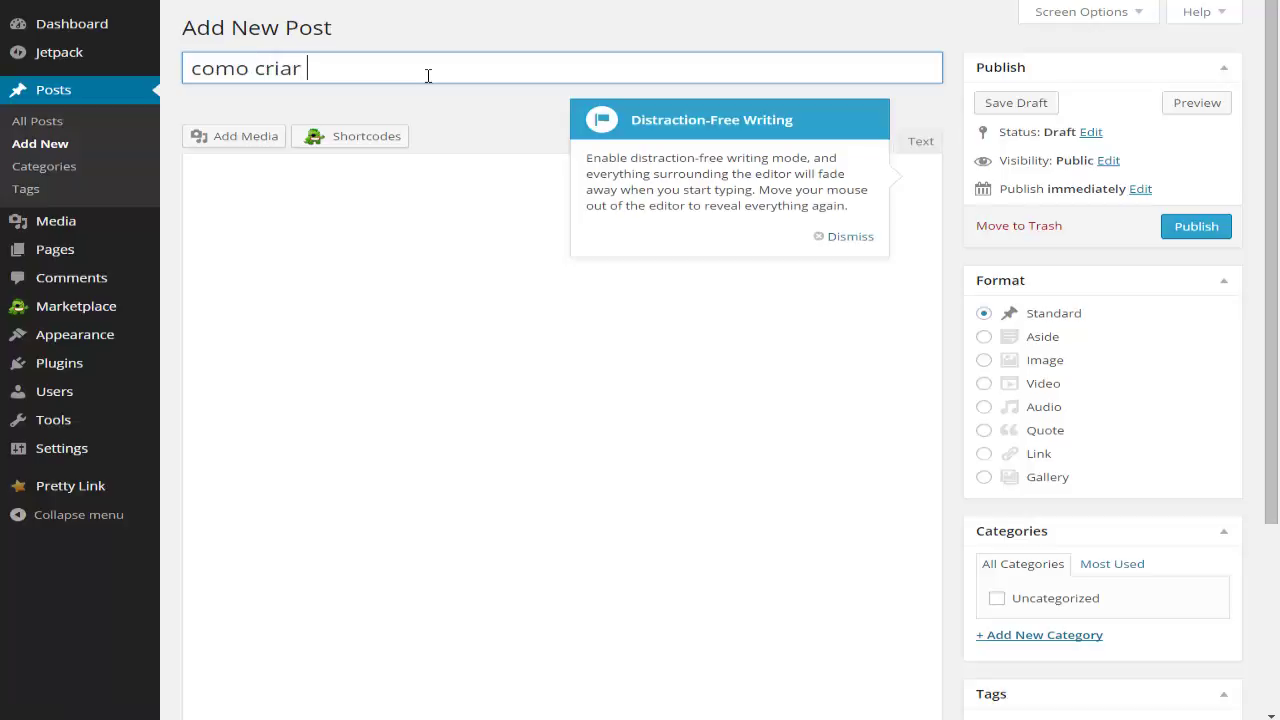
type("uma conta no ")
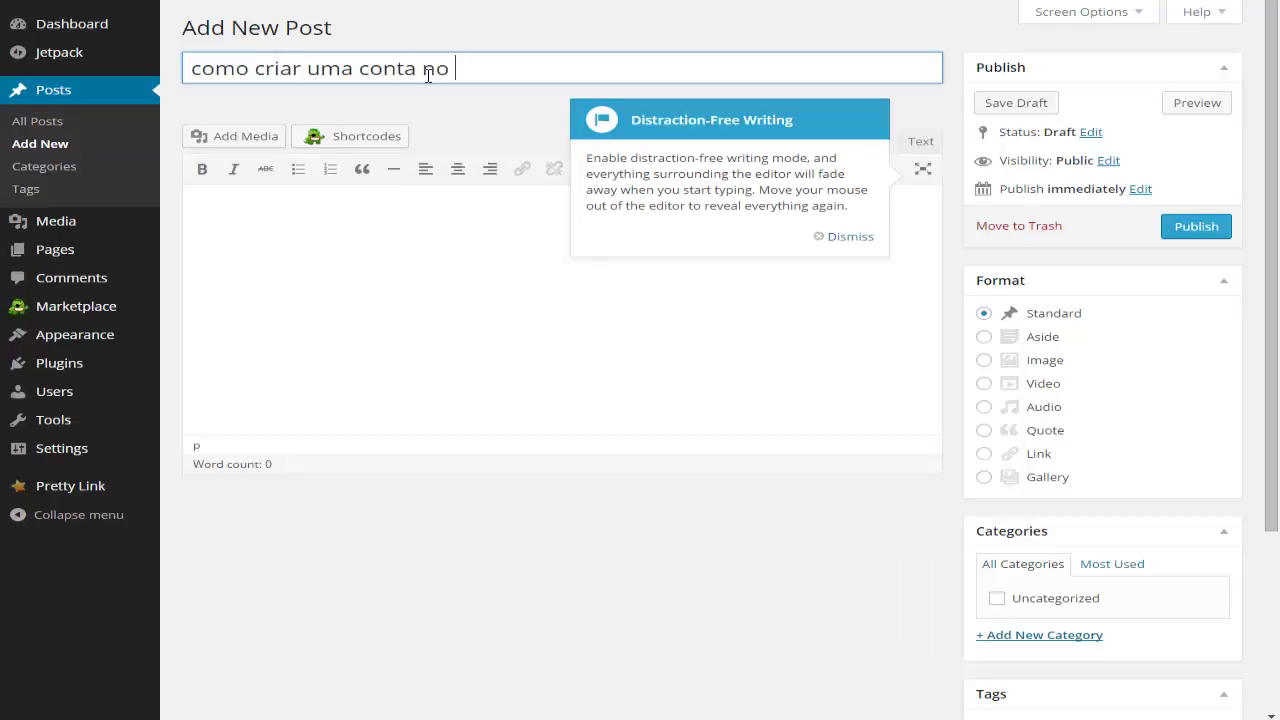
type("Hotmart")
Step: Fill the post body with four placeholder lines of repeated h, k, h and g letters, and dismiss the Distraction-Free Writing tip
left_click(375, 229)
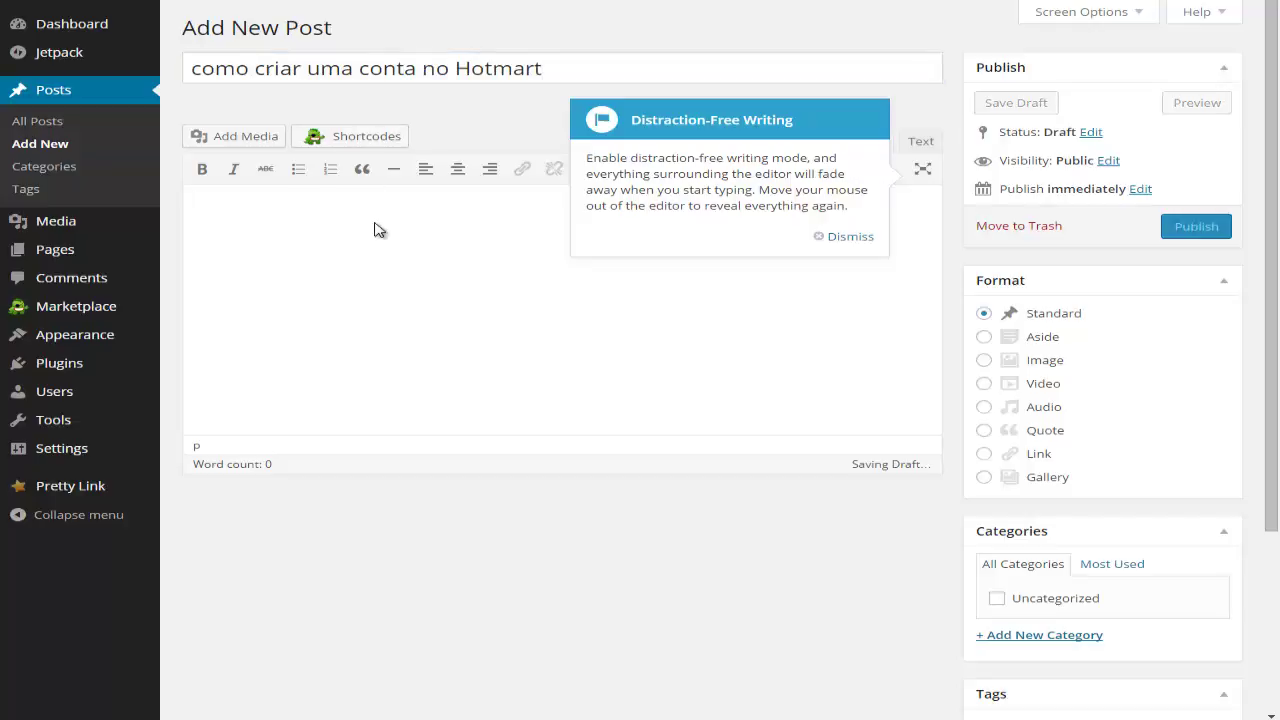
type("hhhhhhhhhhhhhhhhhhhh")
key("Return")
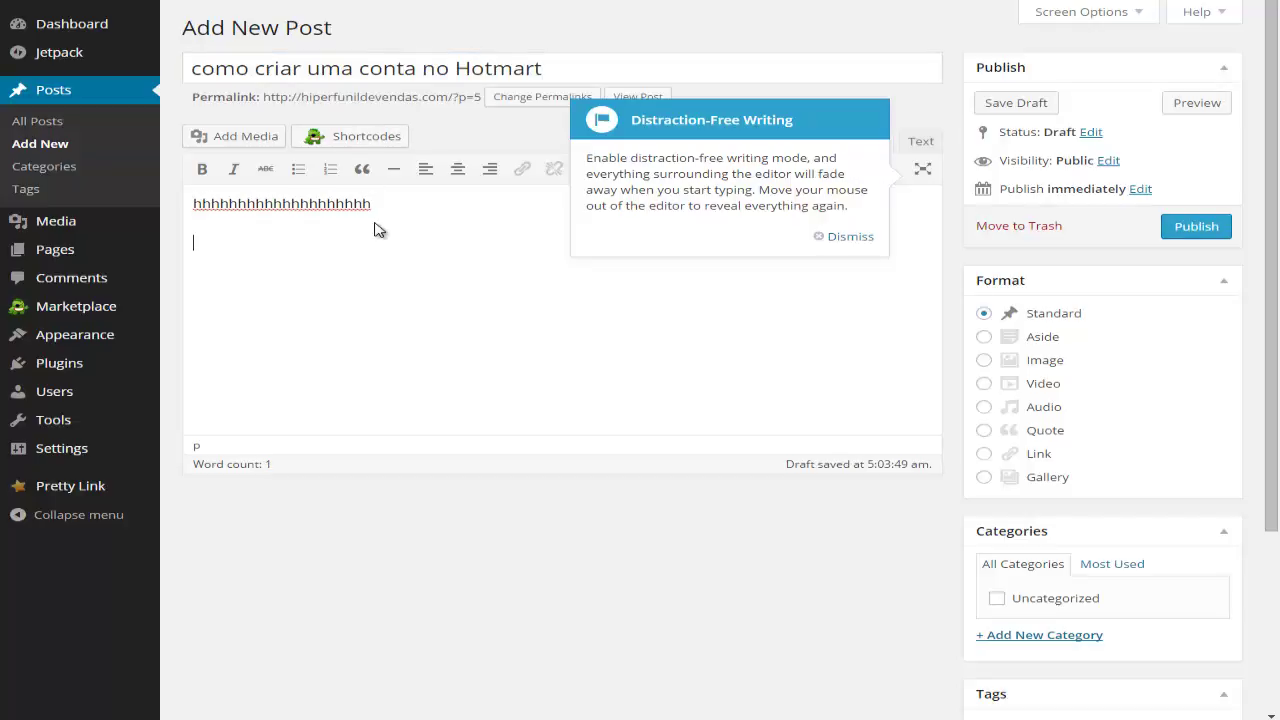
type("kkkkkkkkkkkkkkkkkkkk")
key("Return")
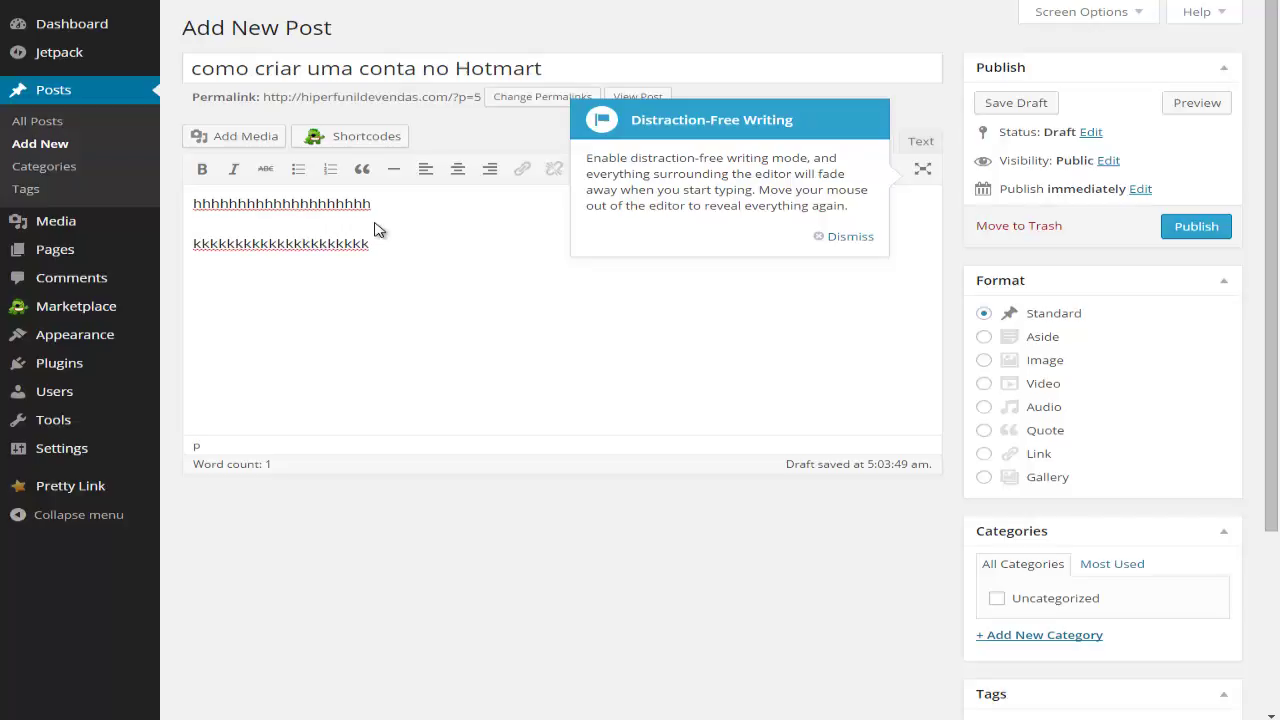
type("hhhhhhhhhhhhhhhhhhhh")
key("Return")
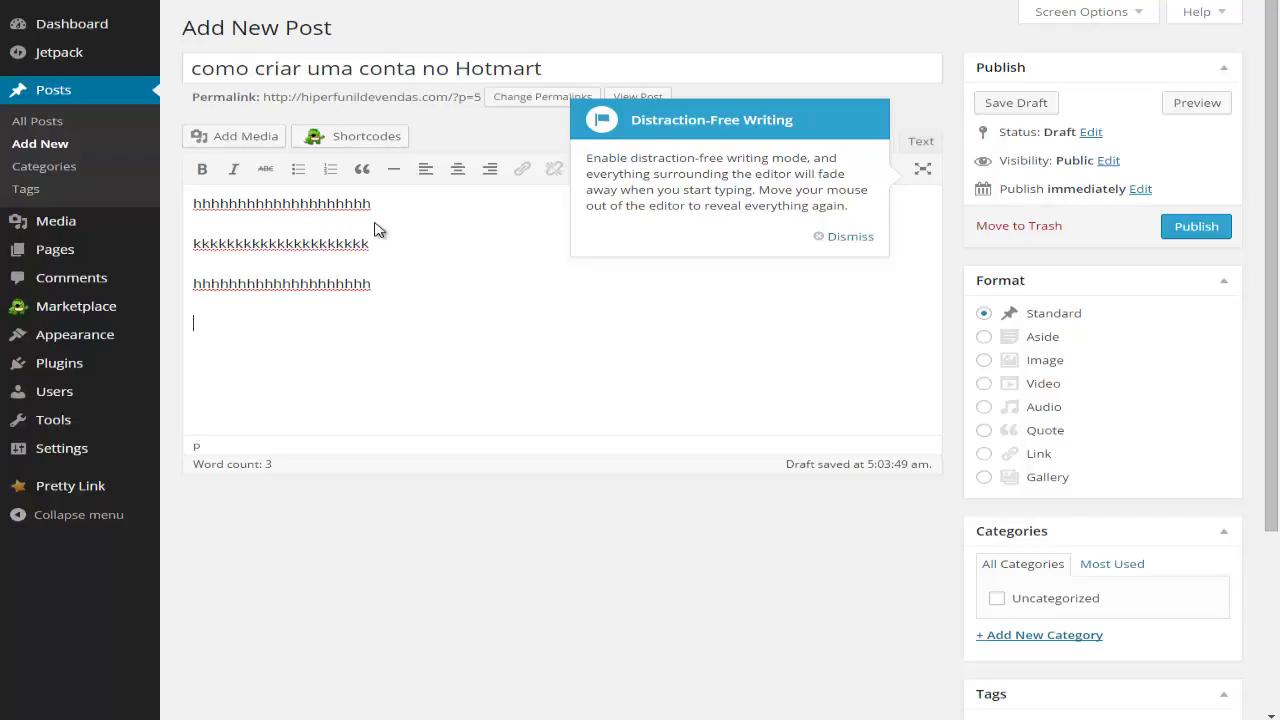
type("gggggggggggggggggggg")
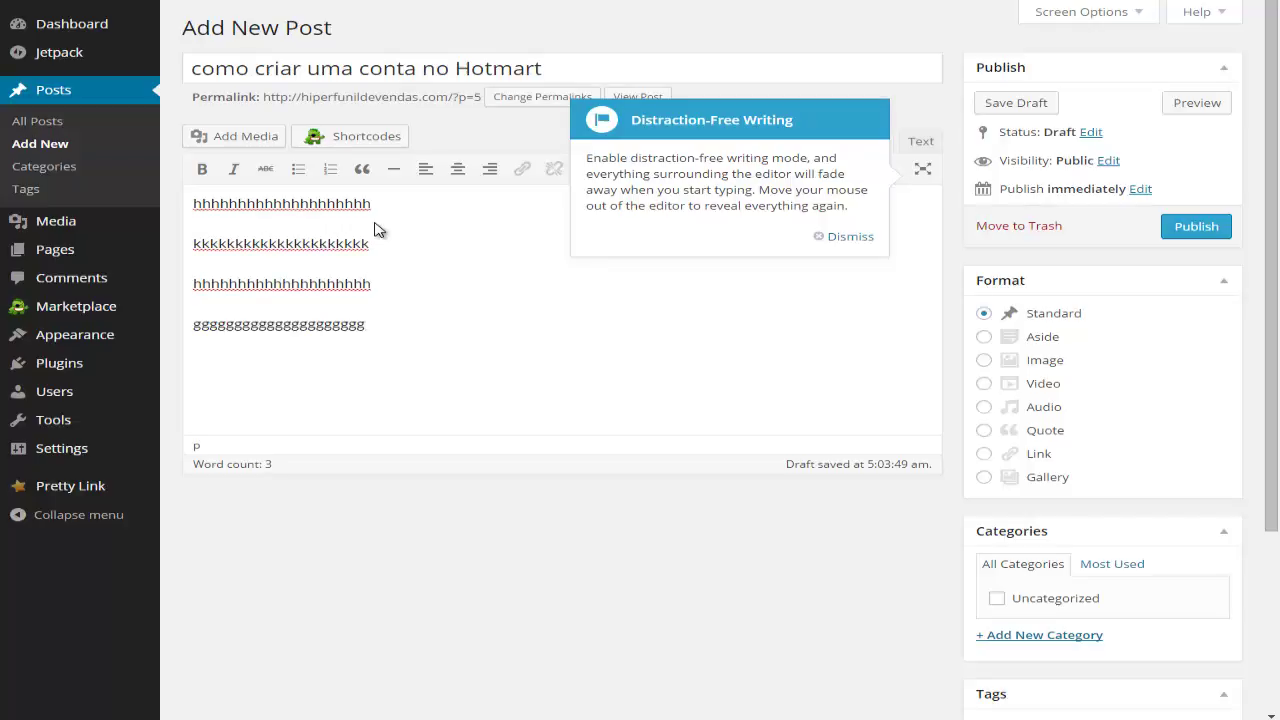
left_click(840, 237)
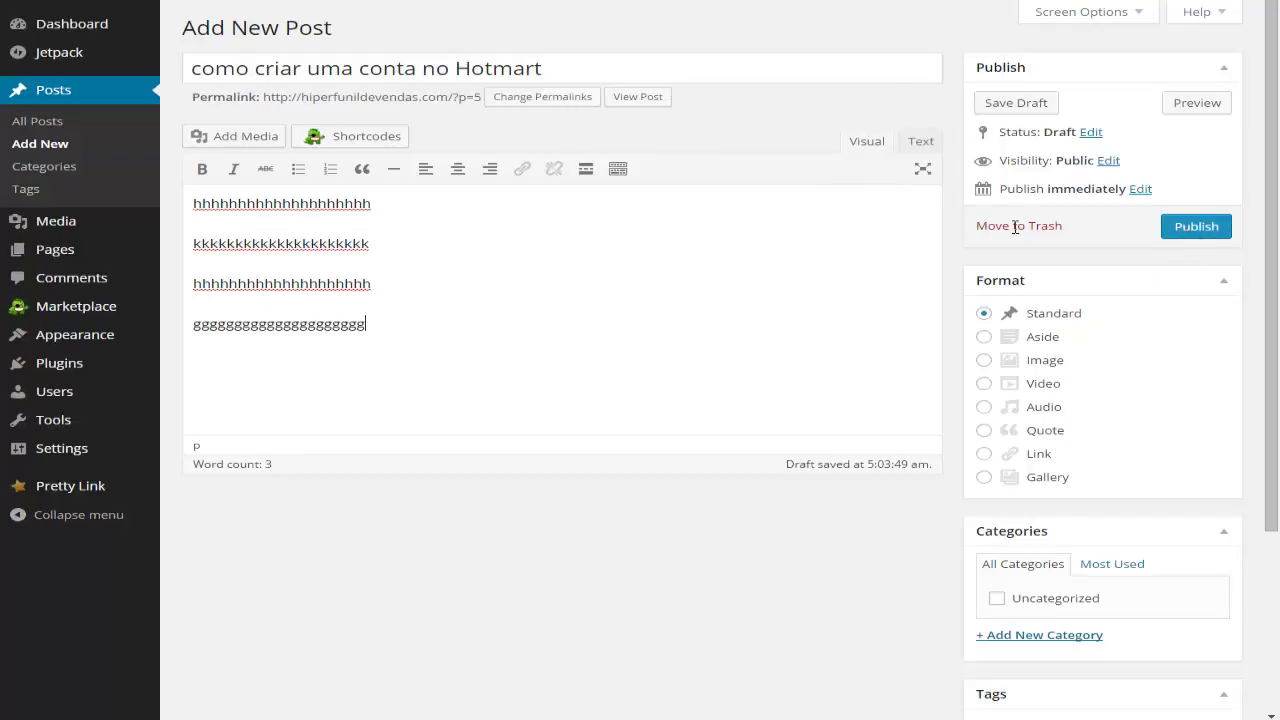
Step: Capitalize the first letter of the post title to read "Como criar uma conta no Hotmart" and publish the post
left_click(203, 70)
key("BackSpace")
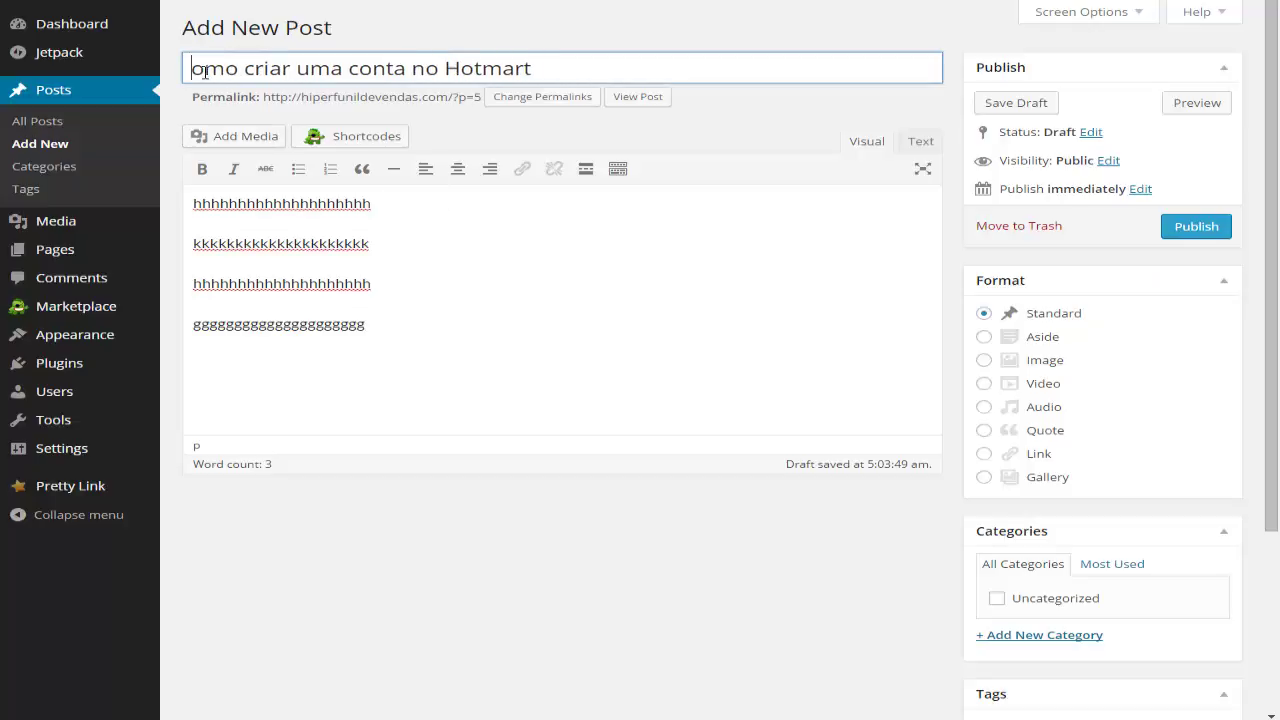
type("C")
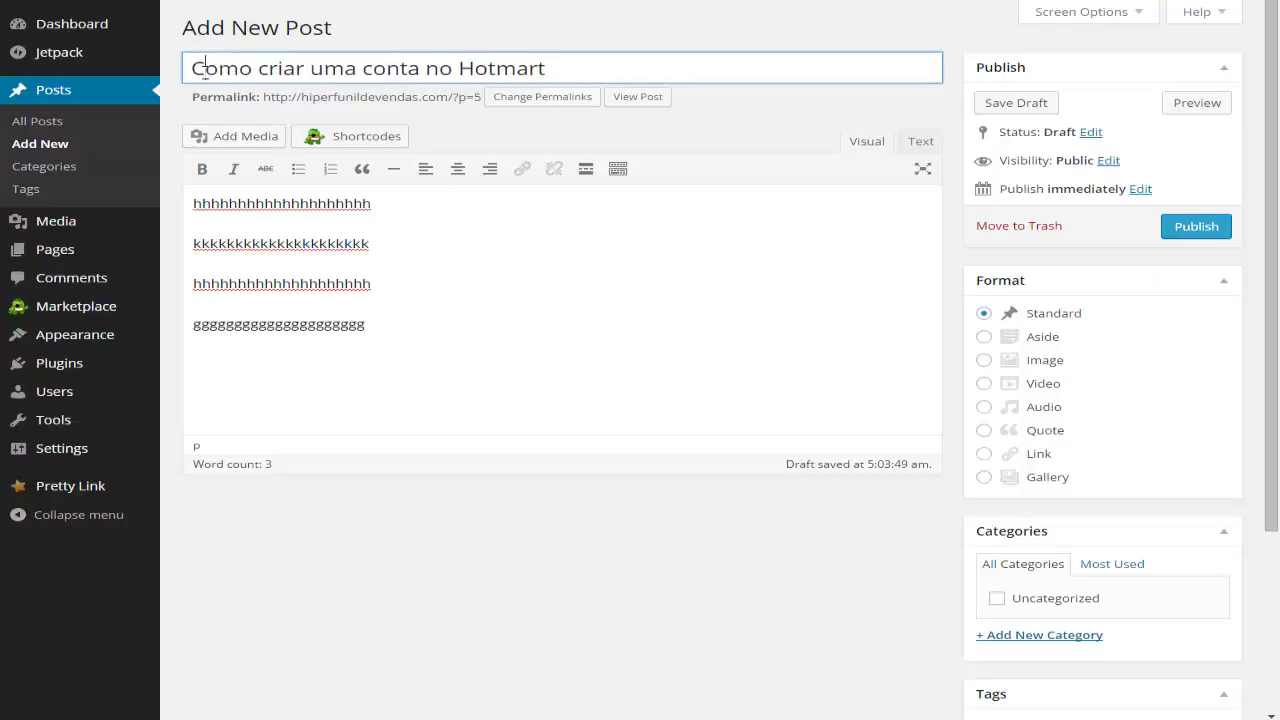
left_click(1205, 232)
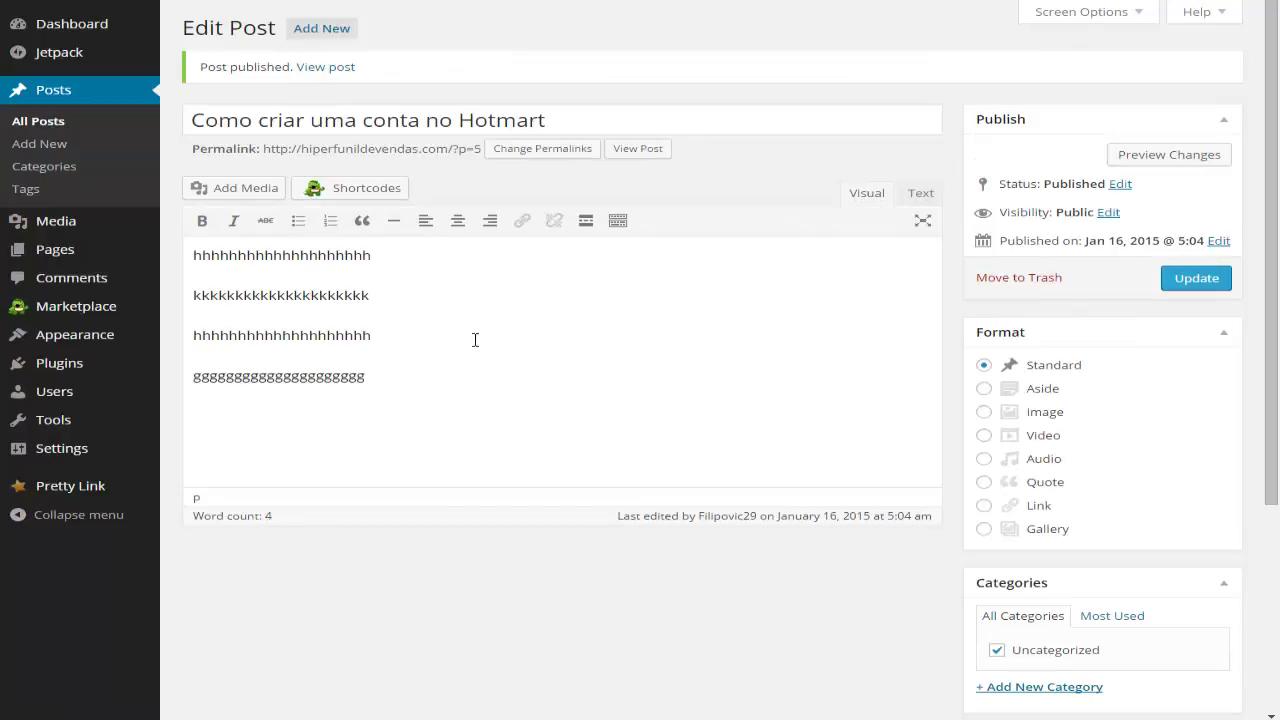
Step: View the published post in a separate browser tab and compare its title with the ending of its web address
right_click(318, 68)
left_click(387, 78)
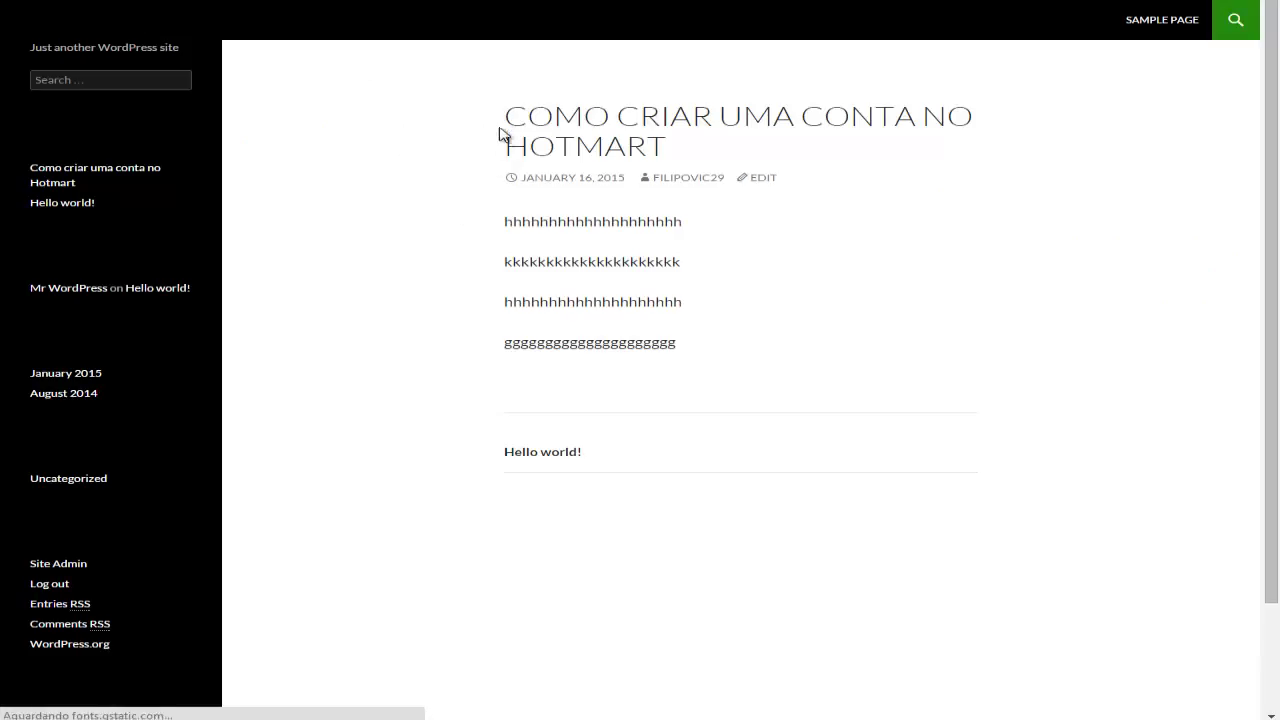
left_click_drag(507, 114, 645, 136)
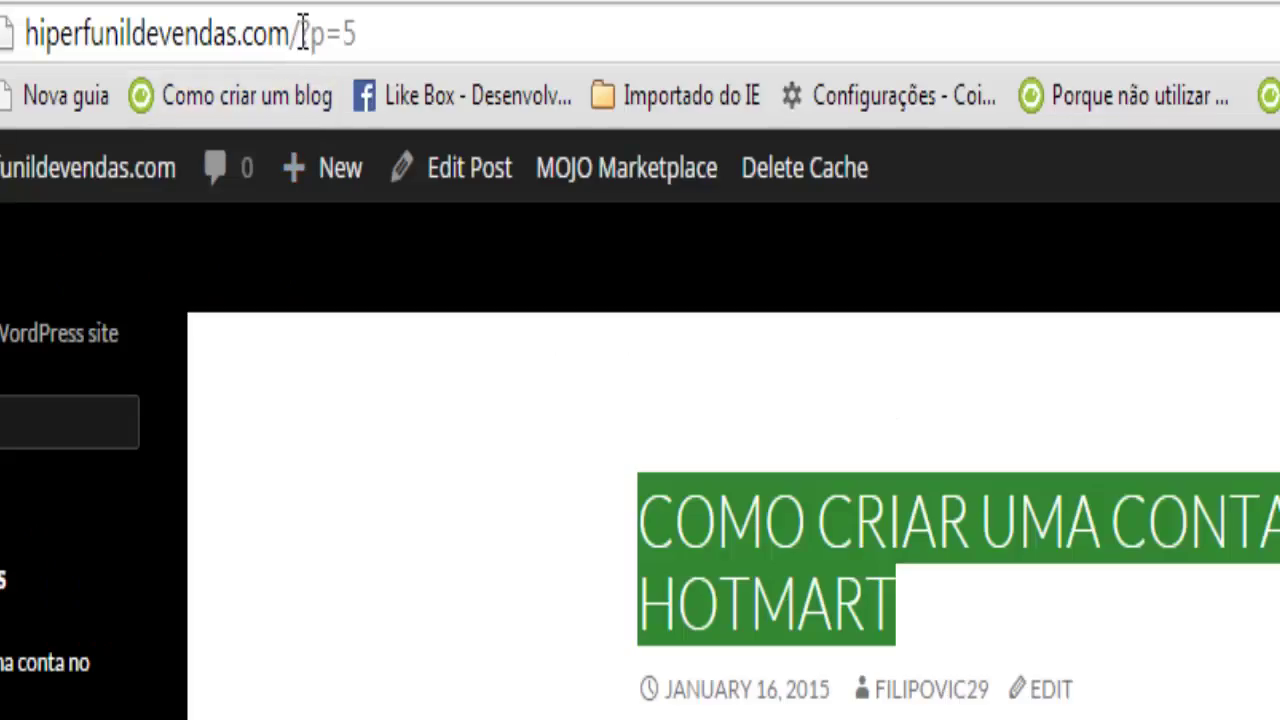
left_click_drag(294, 35, 355, 50)
left_click(378, 30)
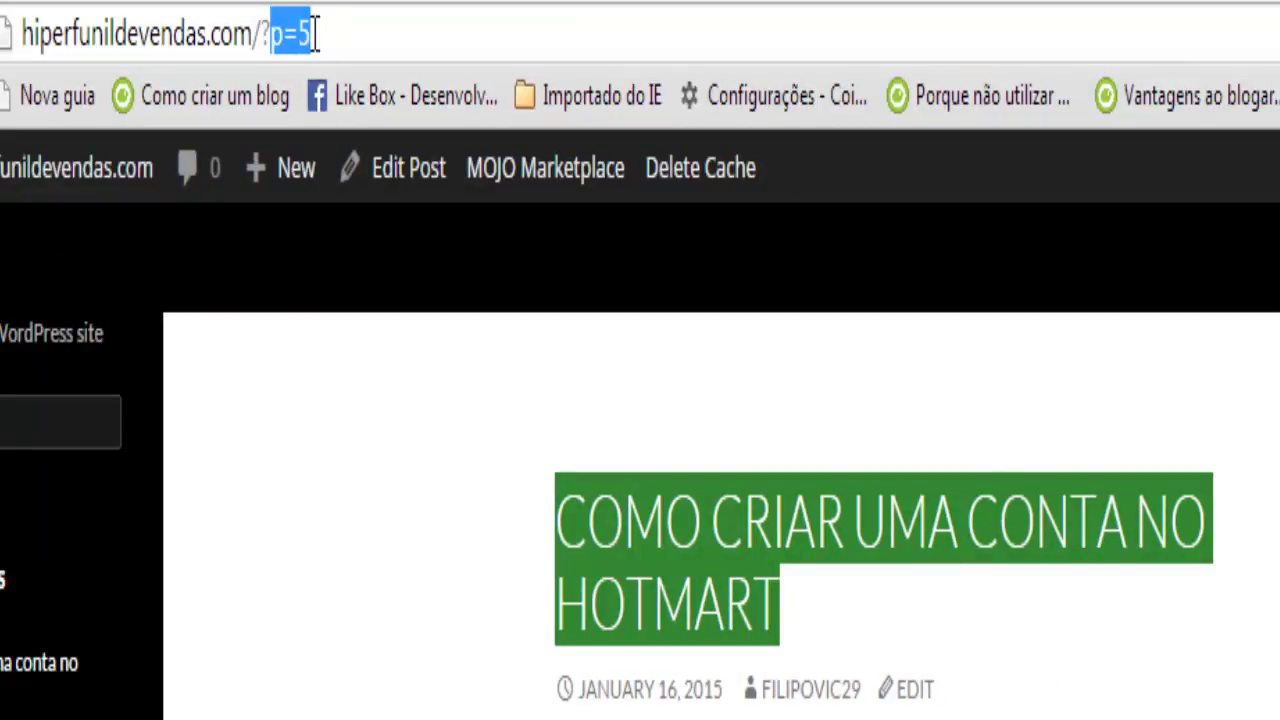
left_click_drag(270, 38, 316, 34)
triple_click(266, 50)
triple_click(297, 46)
left_click(329, 34)
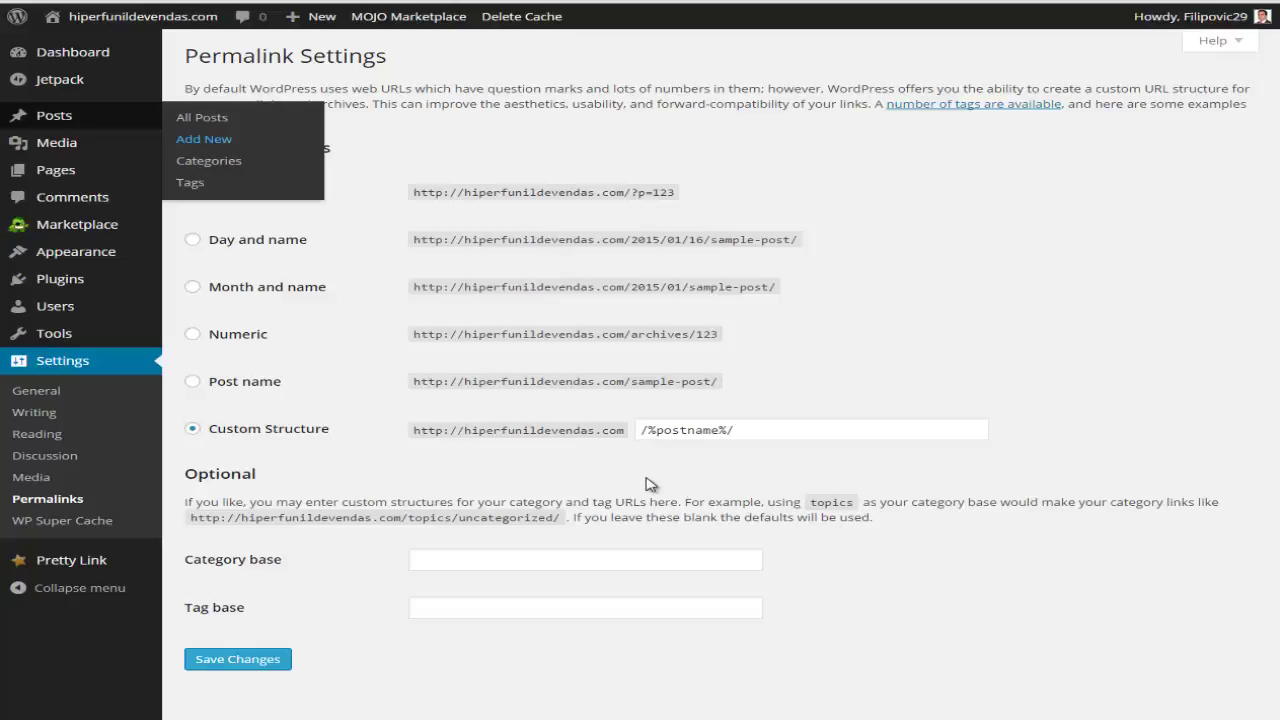
Step: Return to the Permalink Settings and save the "/%postname%/" structure
scroll(420, 480, "down", 1)
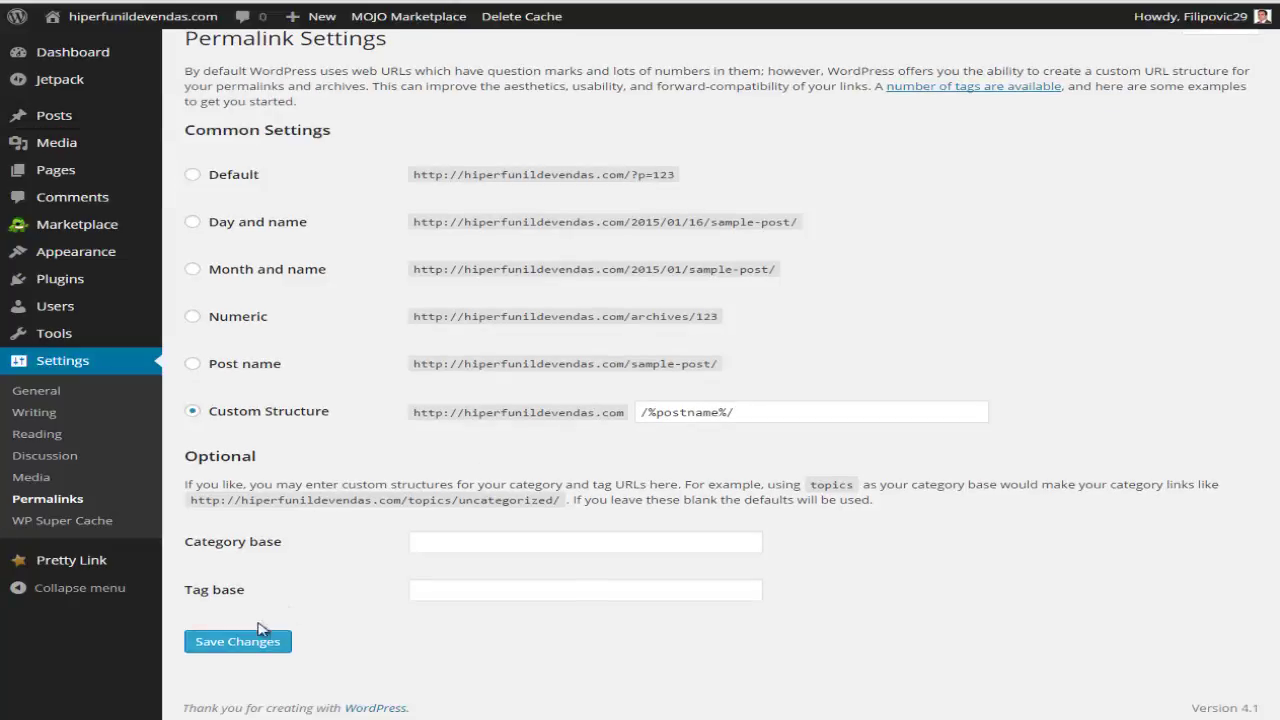
left_click(213, 647)
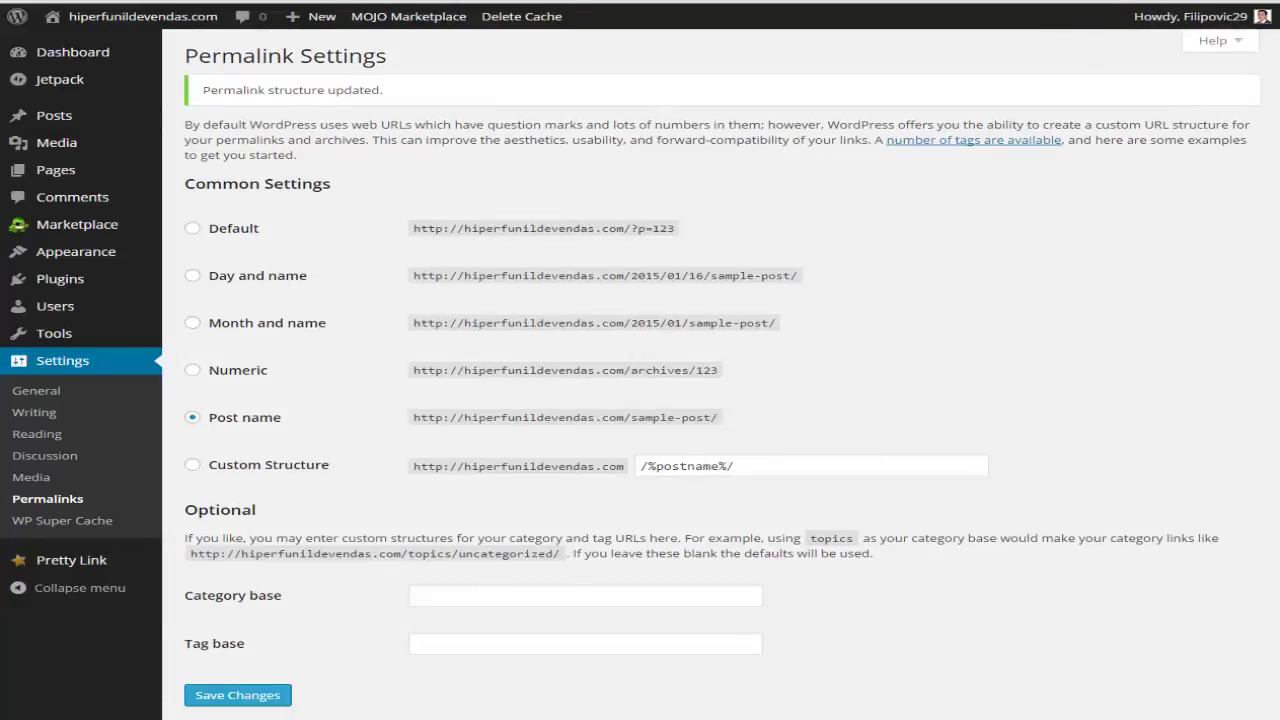
Step: Go back to the published post under the saved permalink structure and compare its web address with its title
key("ctrl+Tab")
left_click(316, 167)
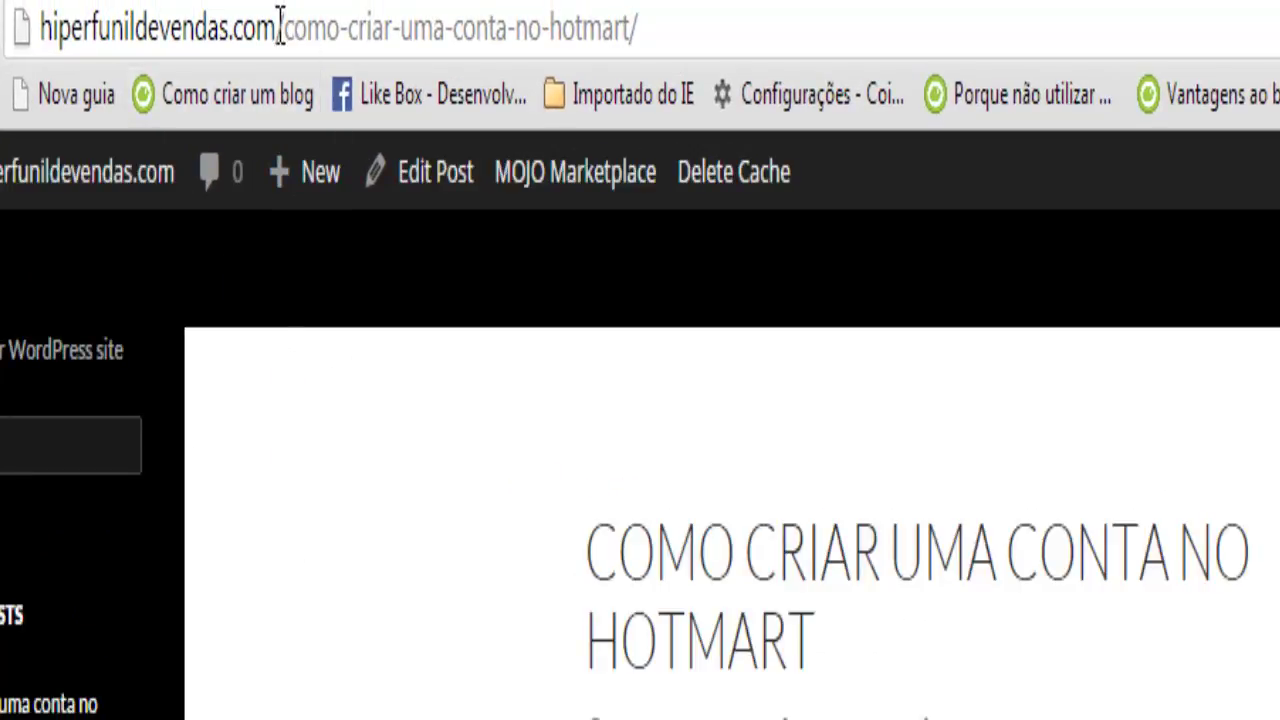
left_click_drag(284, 30, 646, 40)
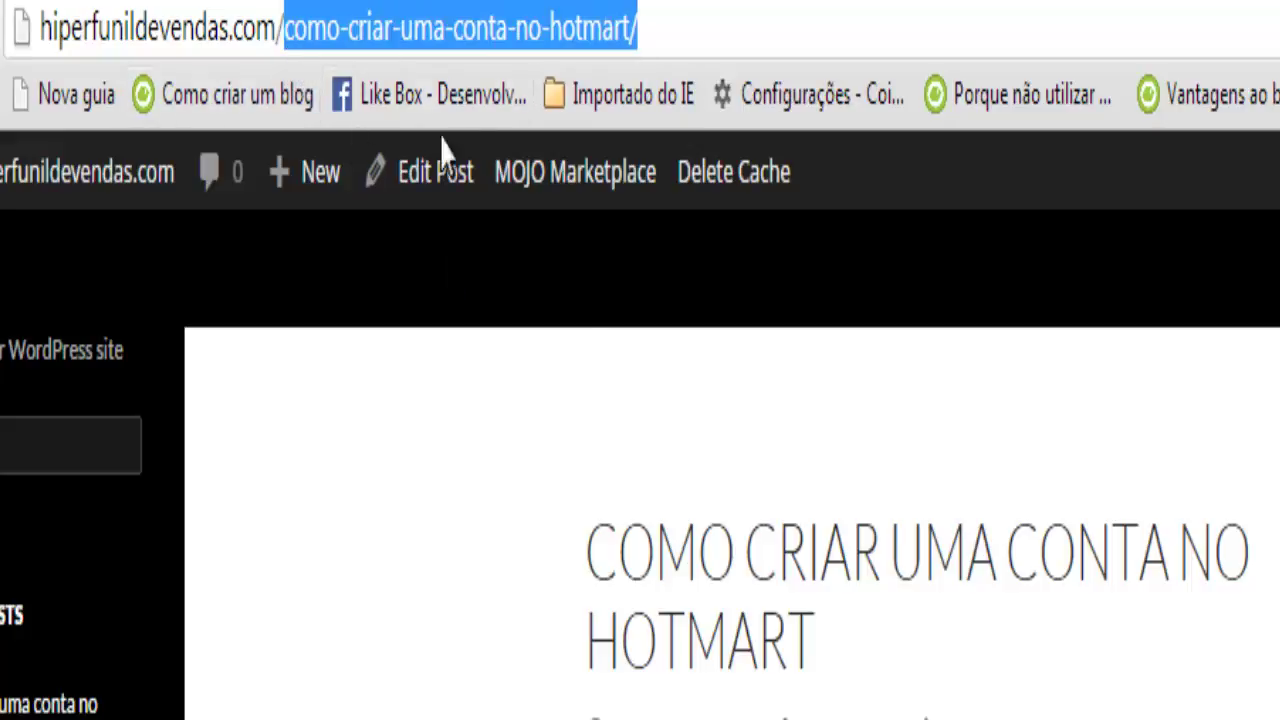
left_click_drag(586, 600, 857, 620)
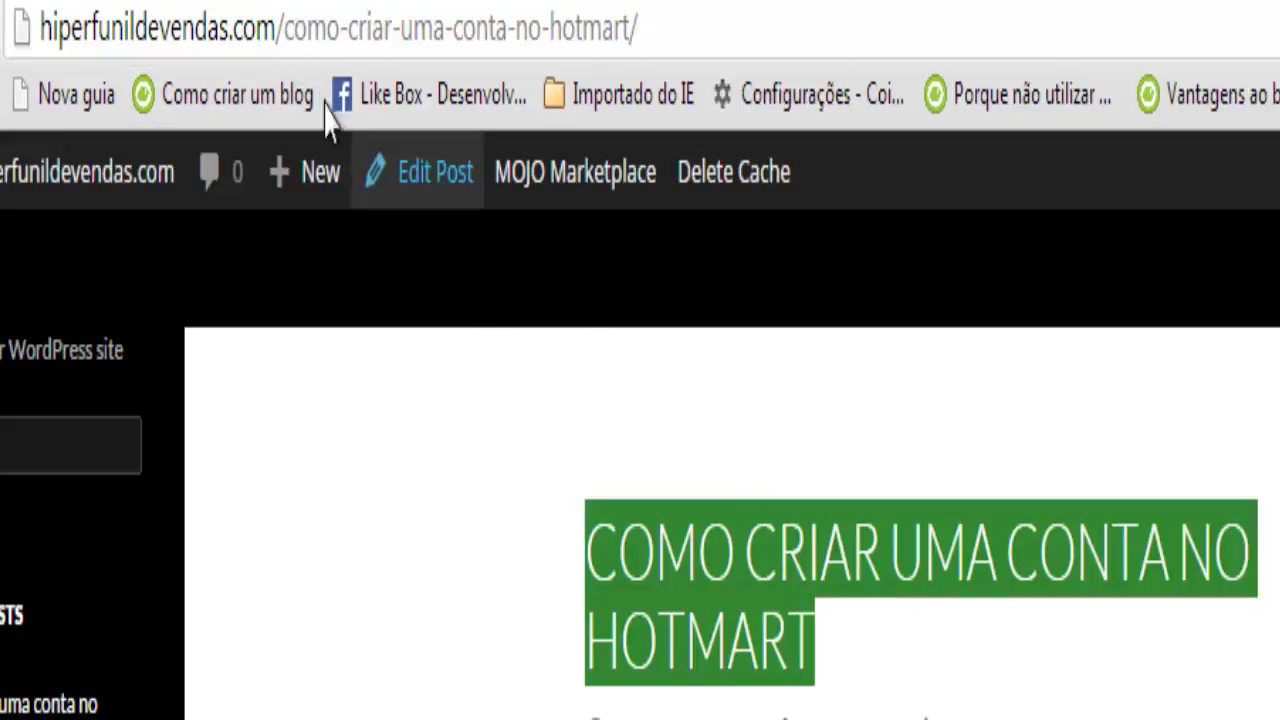
left_click_drag(286, 28, 626, 40)
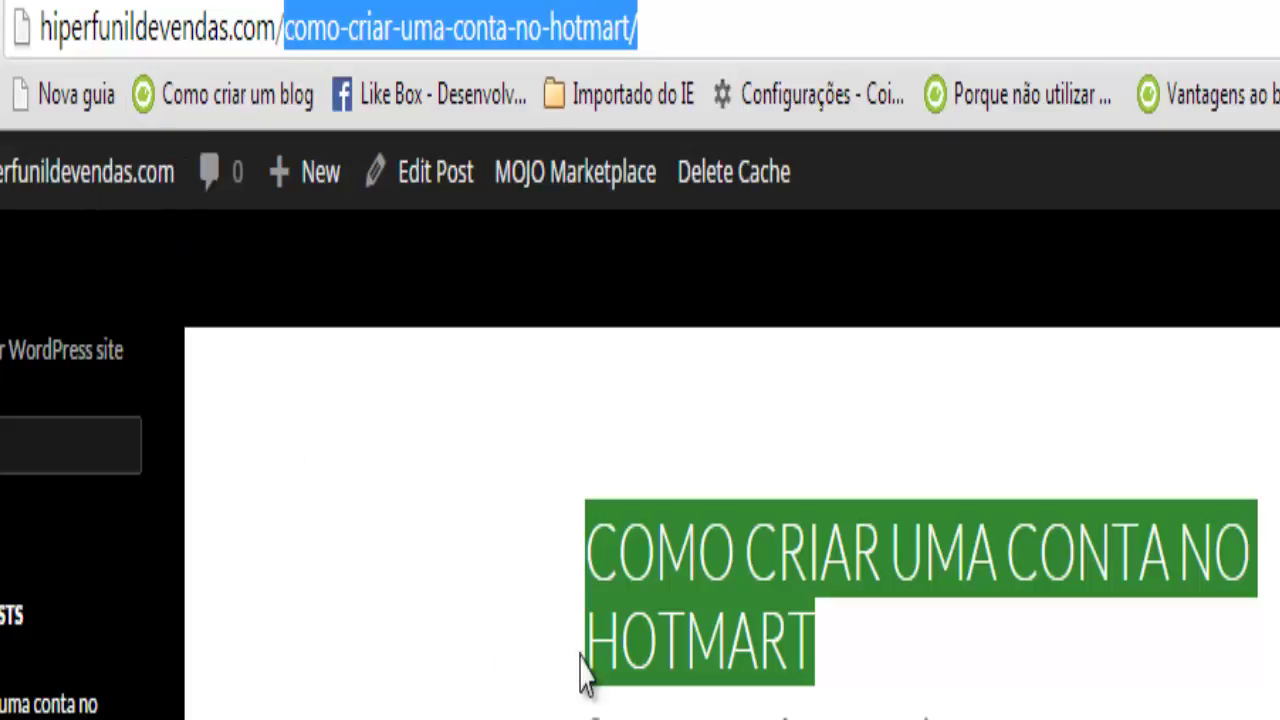
left_click(628, 515)
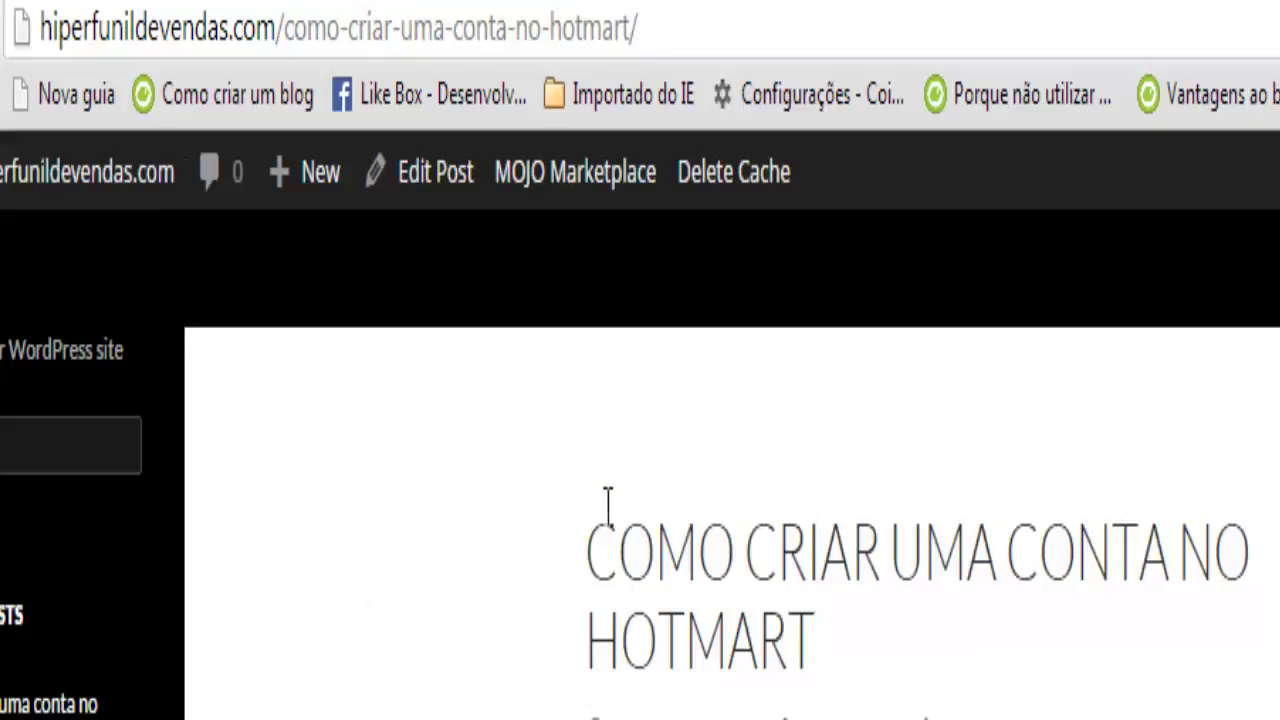
left_click_drag(591, 529, 830, 640)
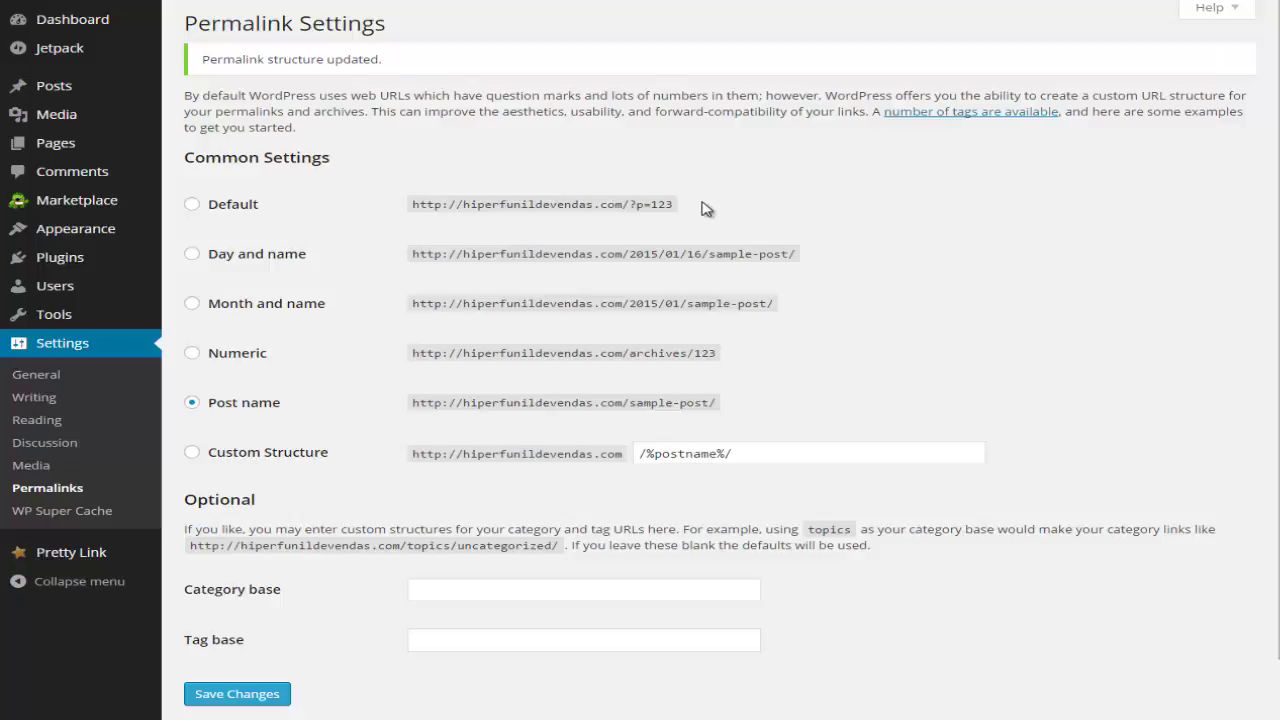
Step: Return to the Permalink Settings, highlight the "?p=123" ending of the Default example and select Custom Structure again
left_click_drag(672, 206, 629, 205)
left_click(768, 454)
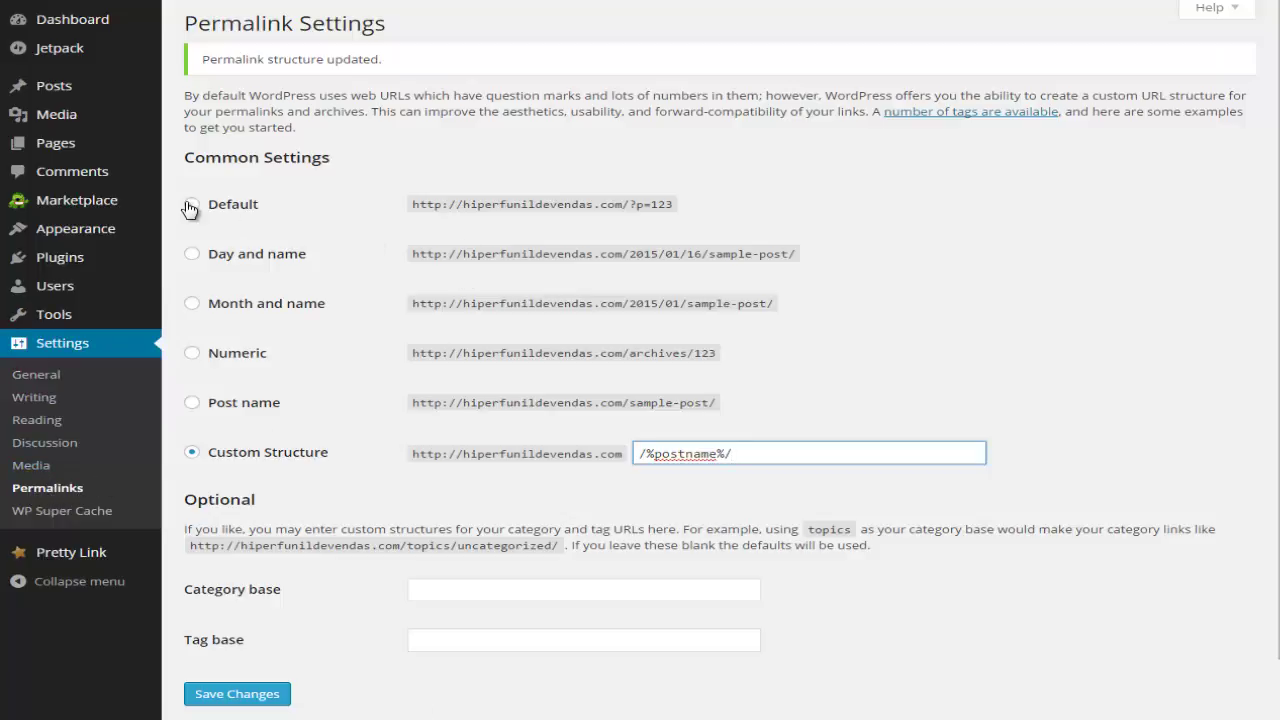
left_click(192, 454)
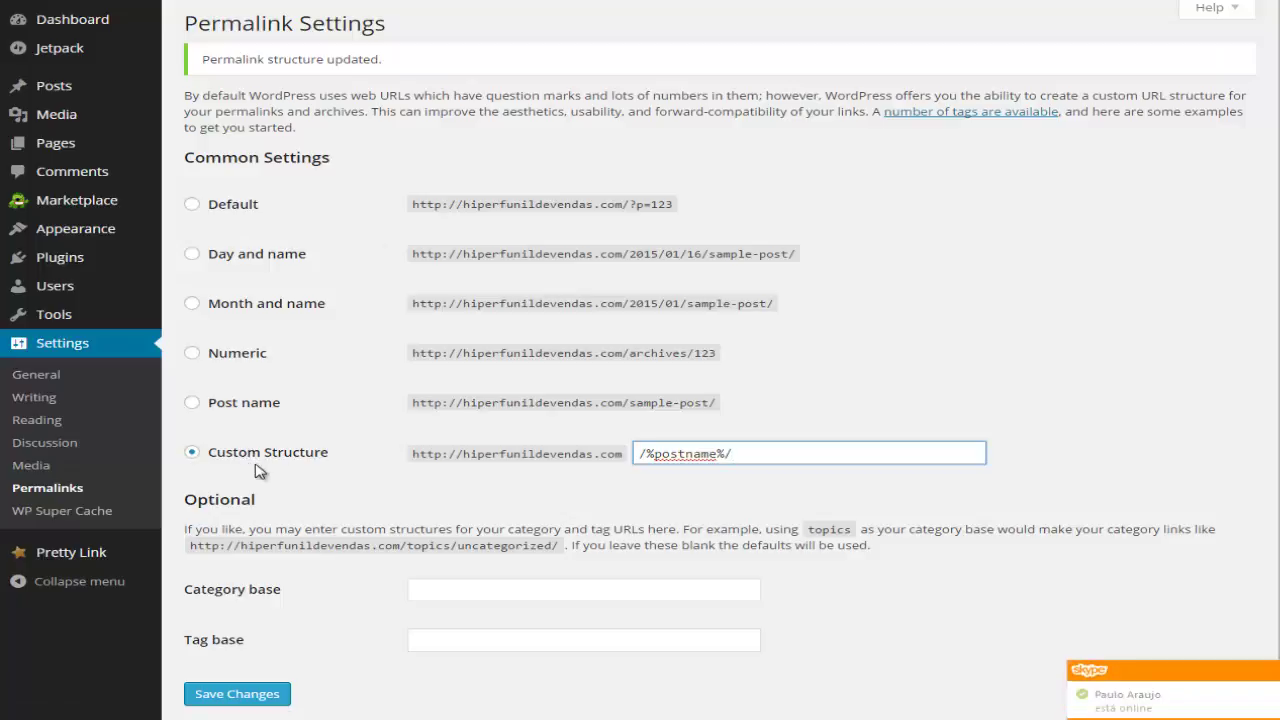